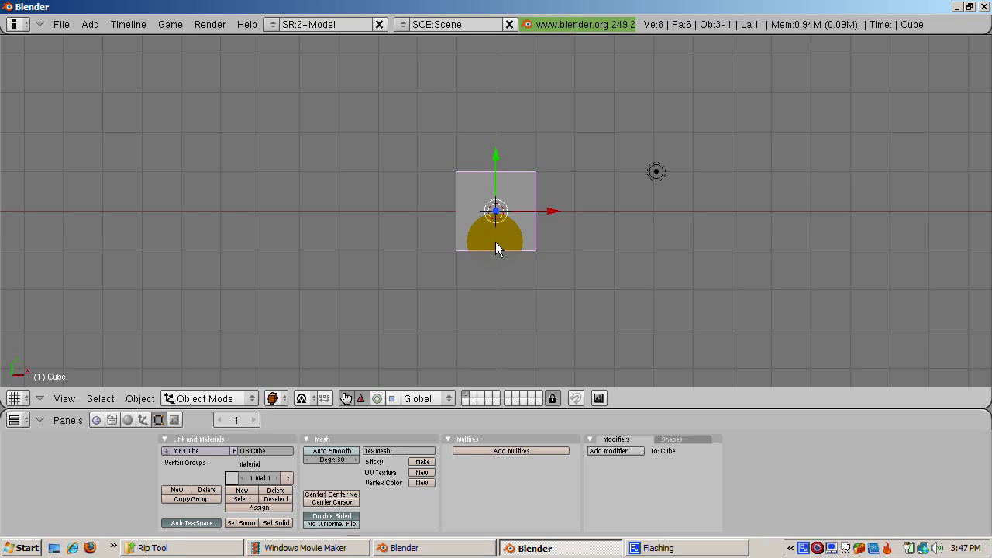
Step: Delete the default cube and add a mesh plane in its place at the scene's centre
key(x)
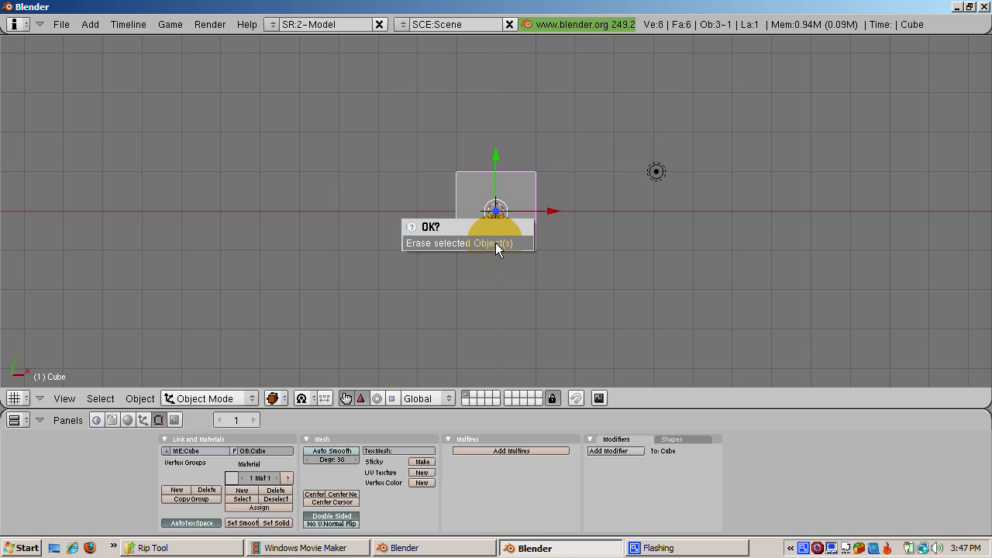
click(495, 243)
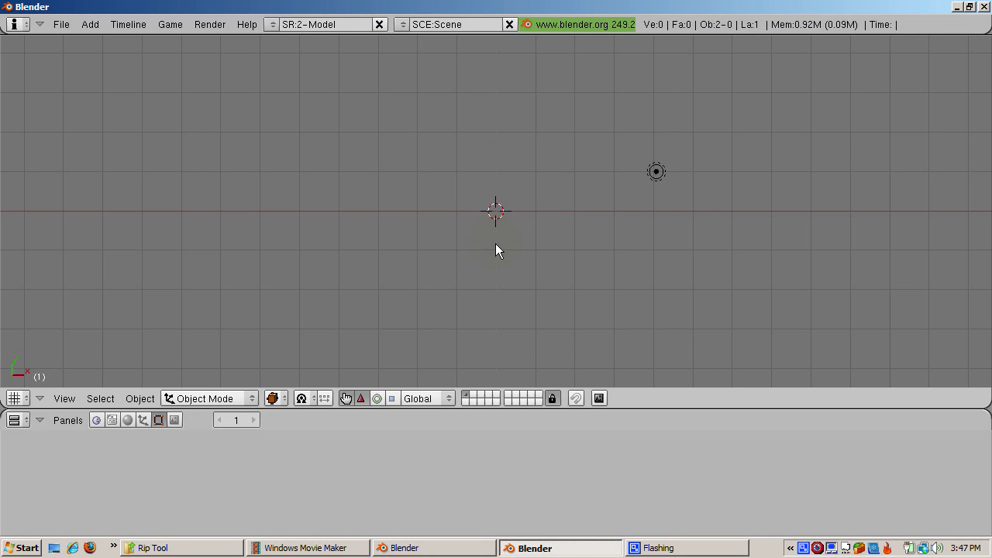
key(space)
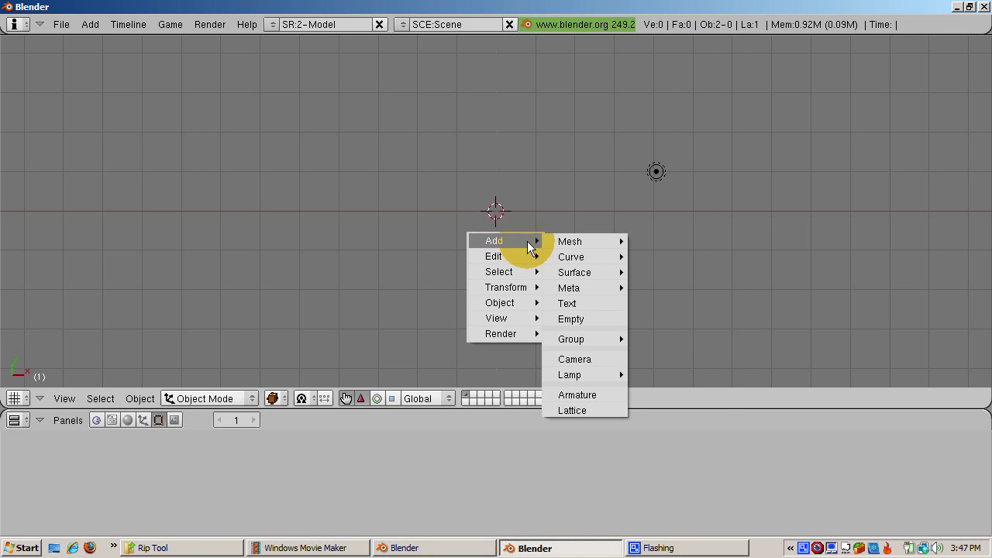
mouse_move(588, 241)
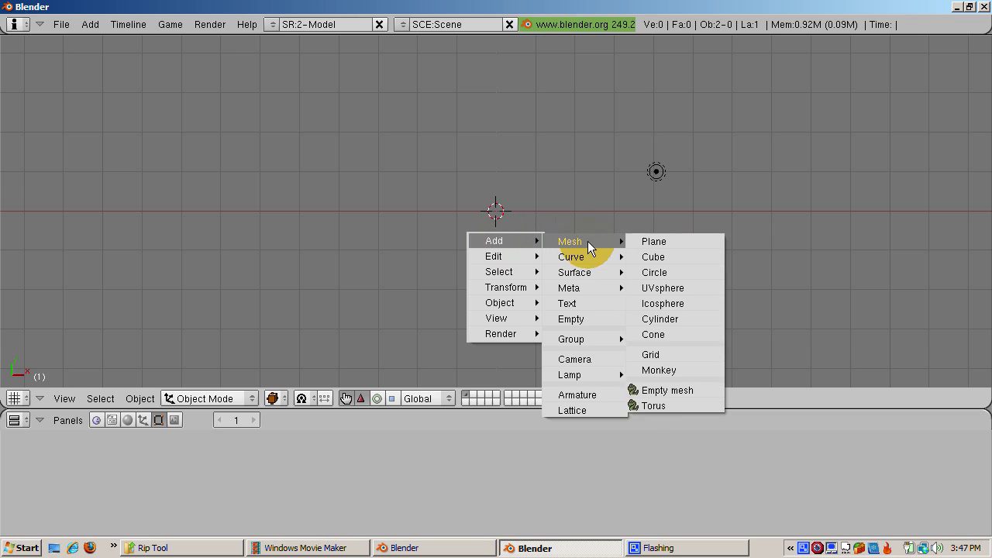
click(640, 241)
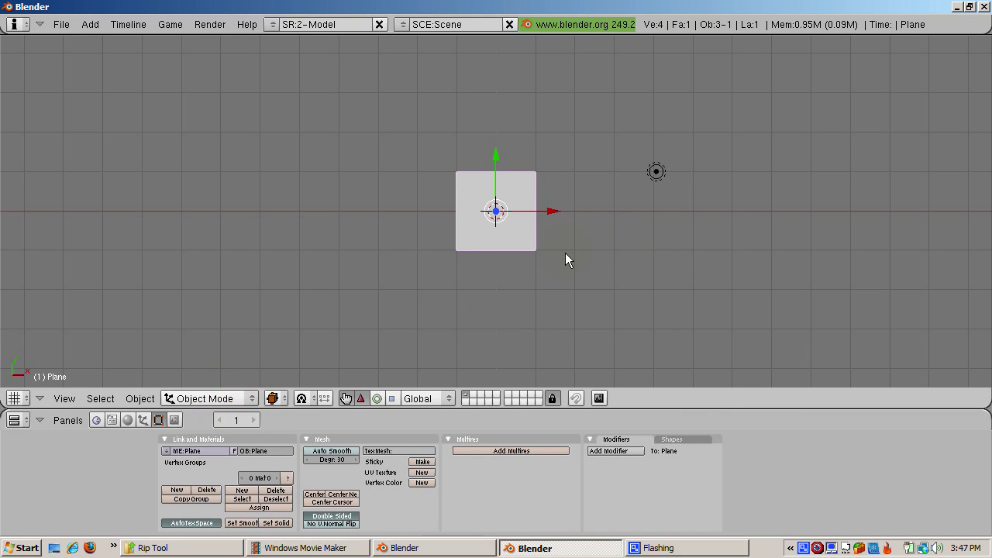
Step: Scale the plane by 4 and turn off the 3D transform manipulator
text(s)
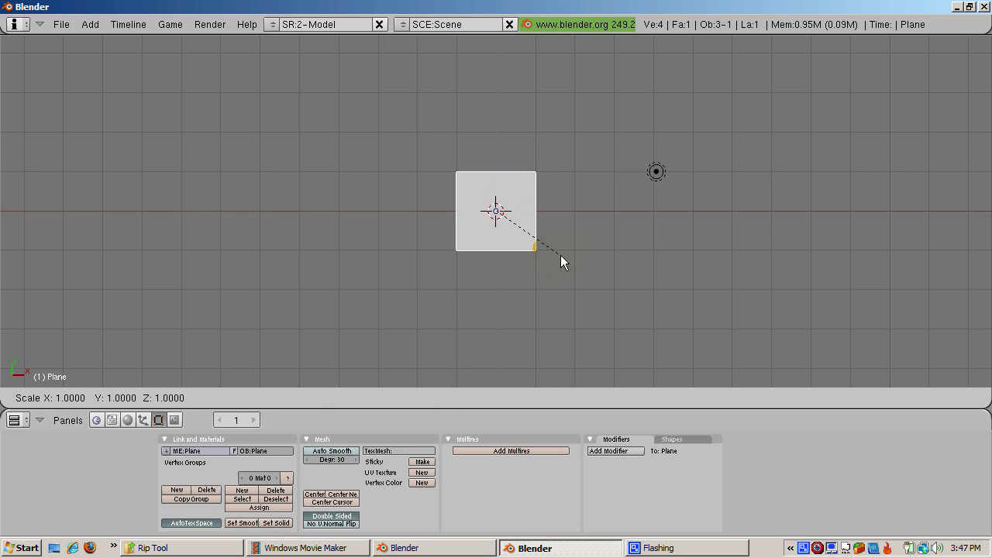
text(4)
key(Return)
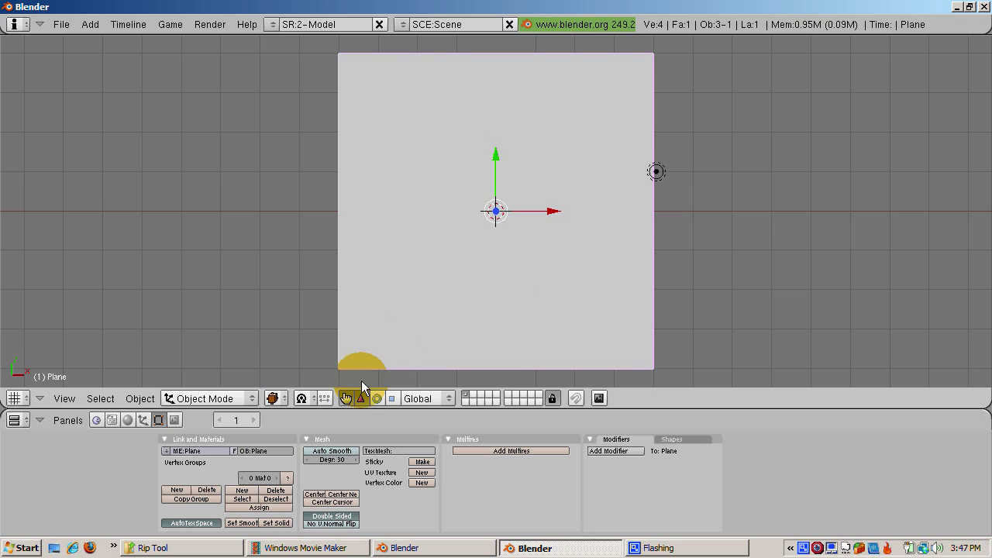
click(345, 399)
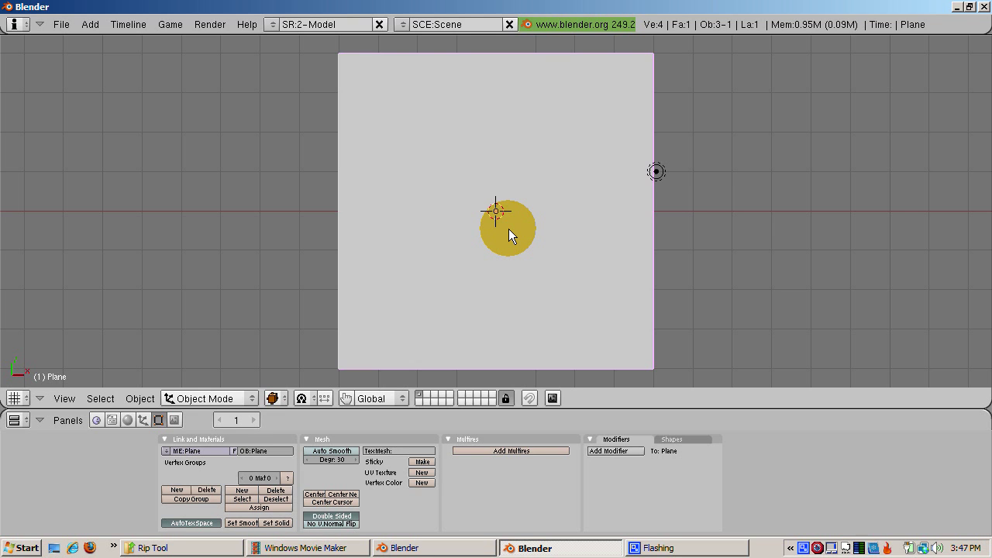
Step: Enter Edit Mode and subdivide the plane three times into an 8 by 8 grid
key(Tab)
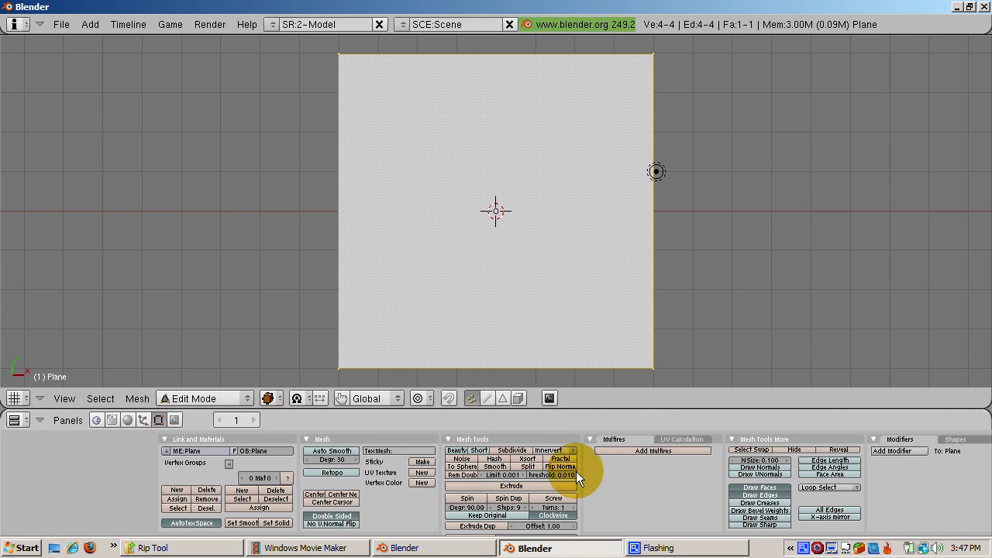
click(526, 451)
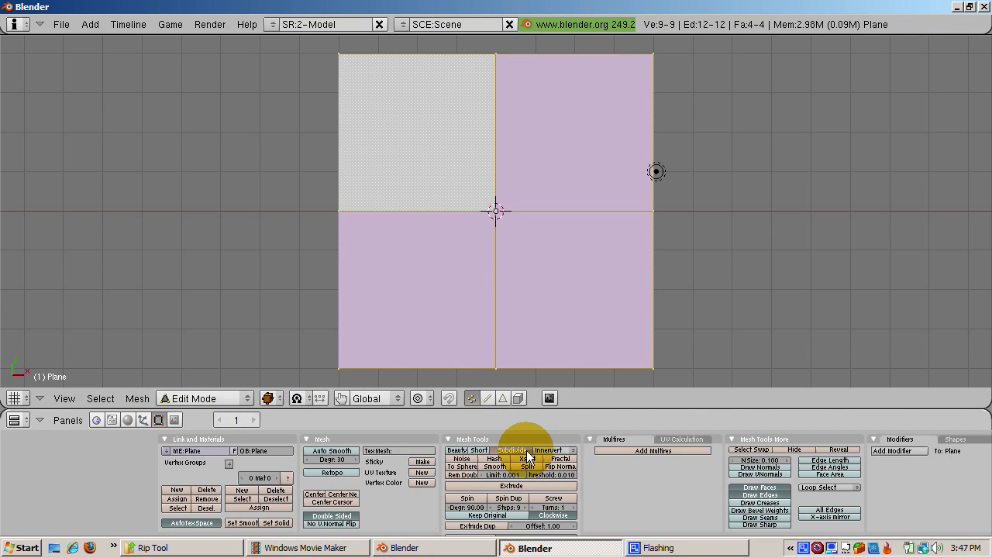
click(526, 451)
click(526, 451)
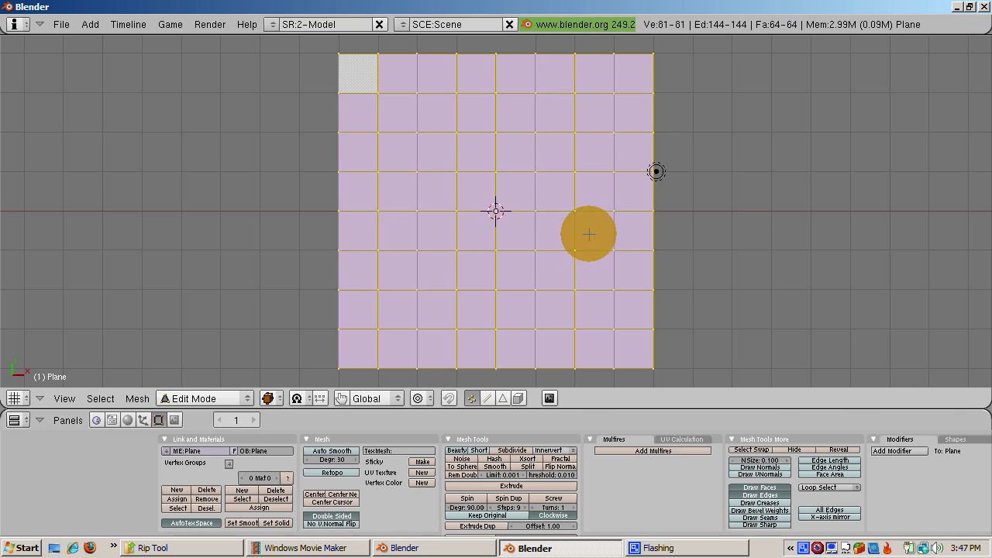
Step: Clear the mesh selection and select only the vertex two cells left and one cell above the plane's centre
key(a)
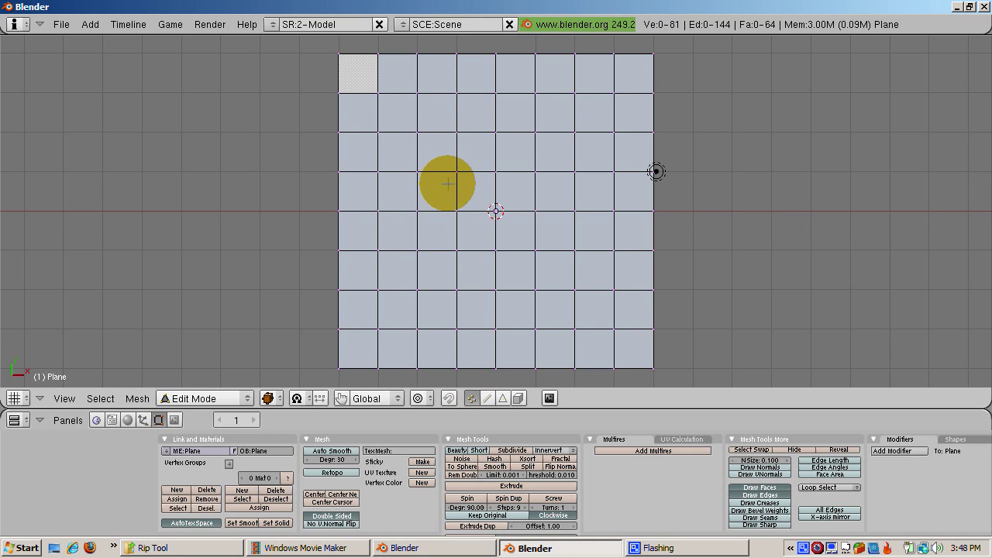
click(448, 181)
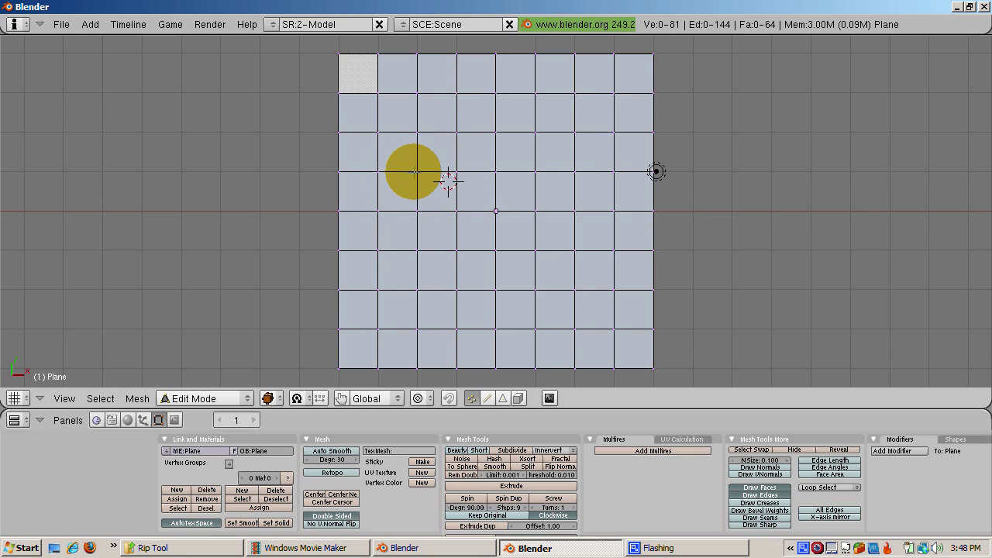
right_click(415, 170)
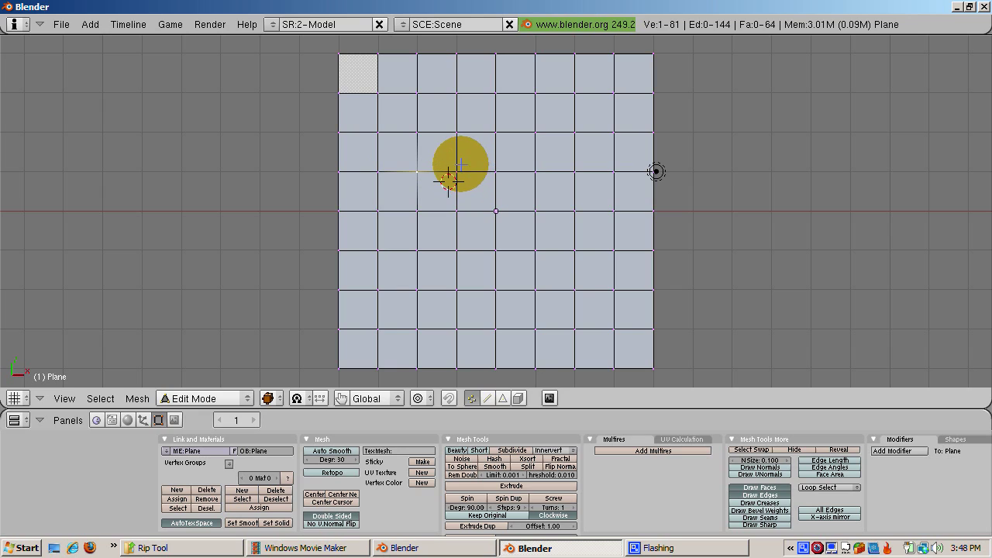
Step: Rip the selected vertex about 0.87 units toward positive X, and revert to the Select entry in the Edit Mode undo history
key(e)
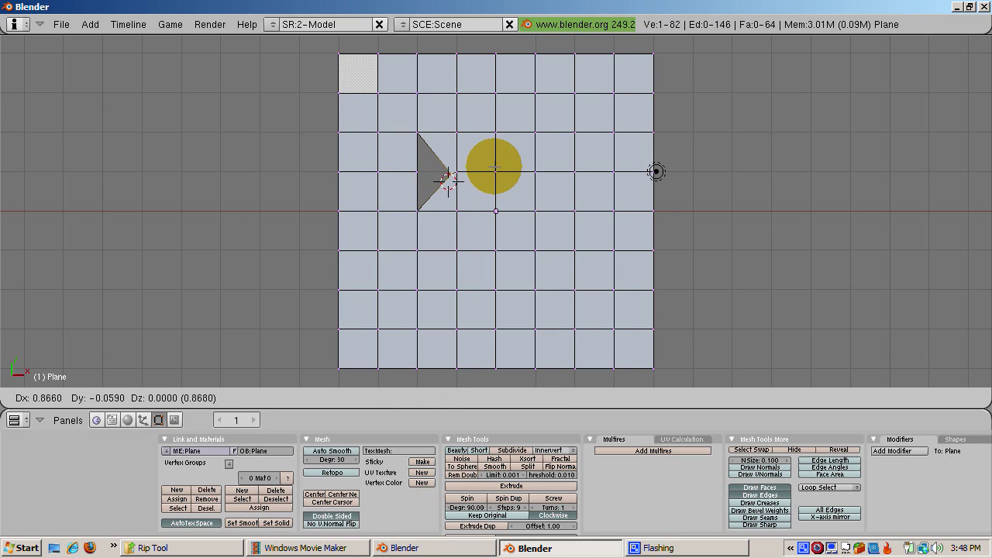
click(493, 166)
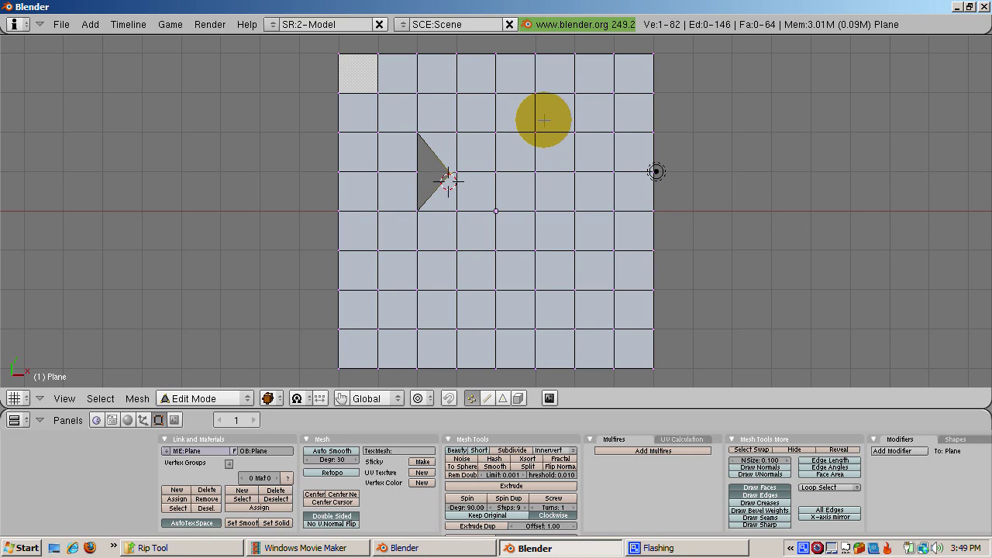
key(alt+u)
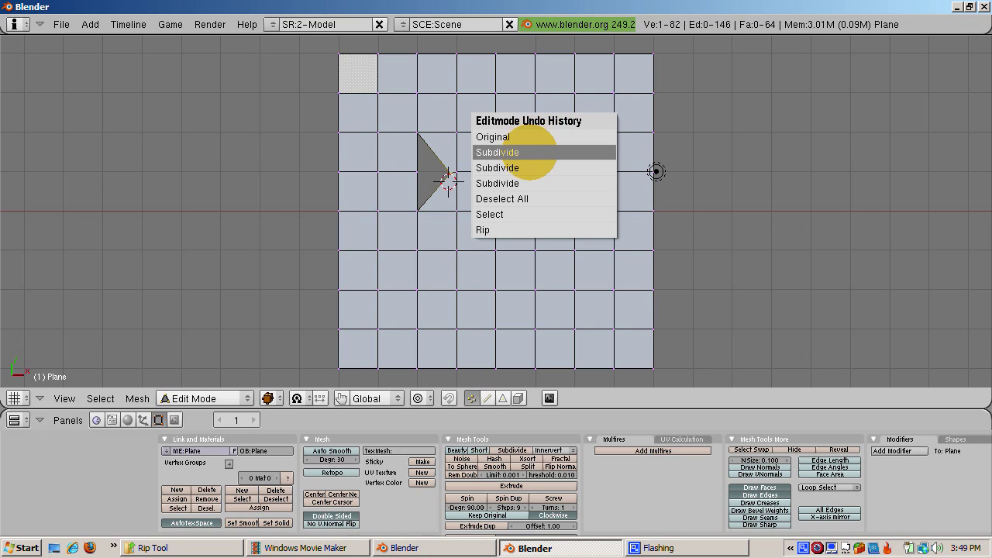
click(529, 214)
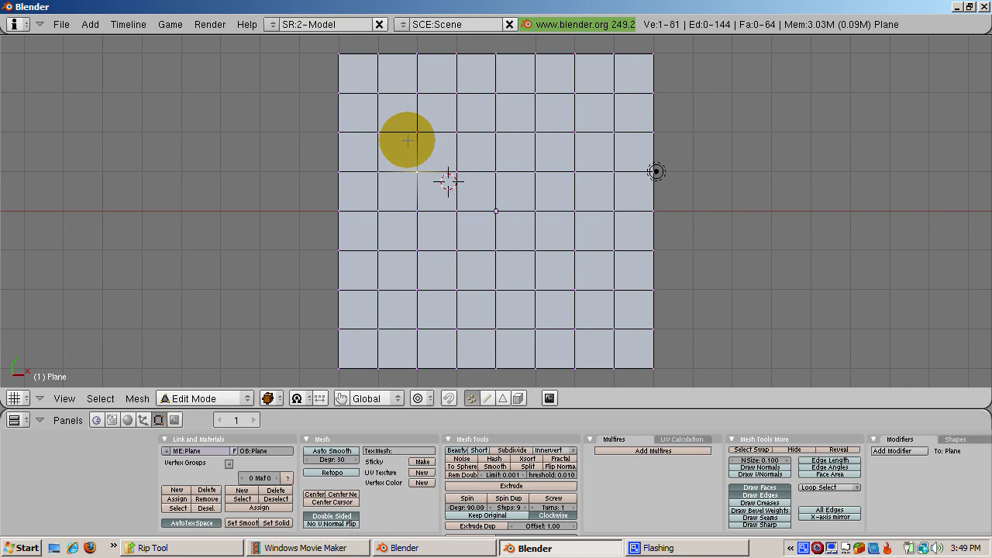
Step: Rip the selected vertex upward from the cursor side, constrained to global Y, opening a triangular hole about 0.85 units high
click(406, 141)
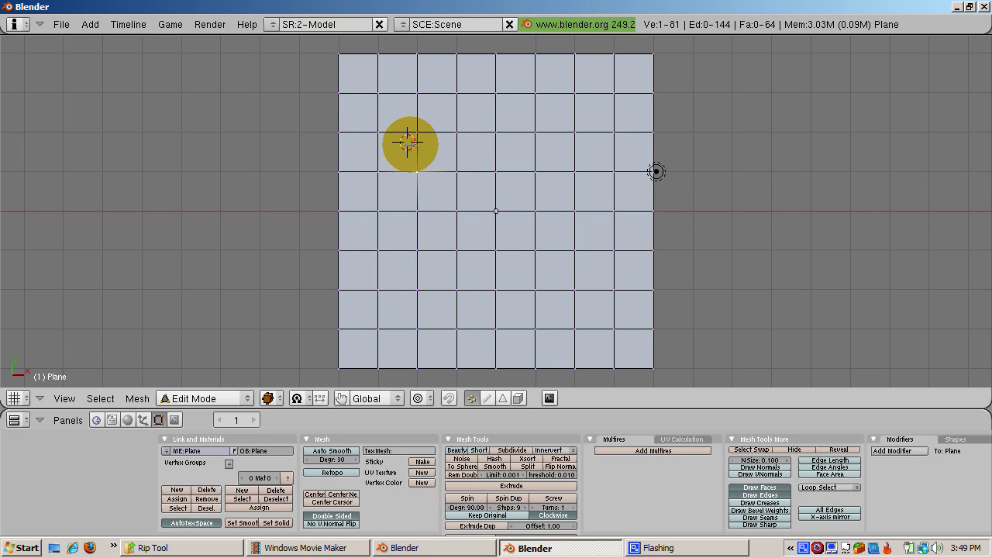
key(g)
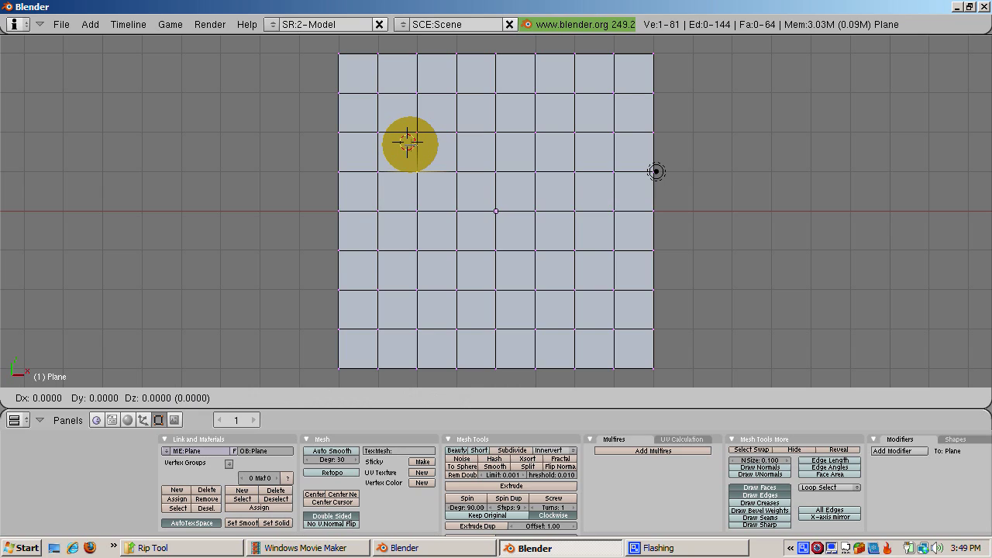
key(y)
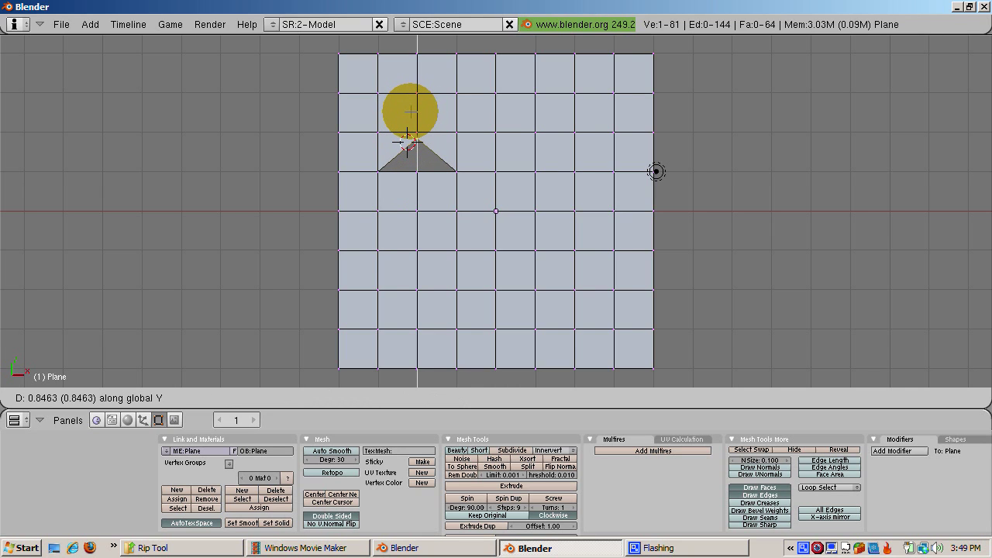
click(406, 142)
scroll(406, 142, down, 2)
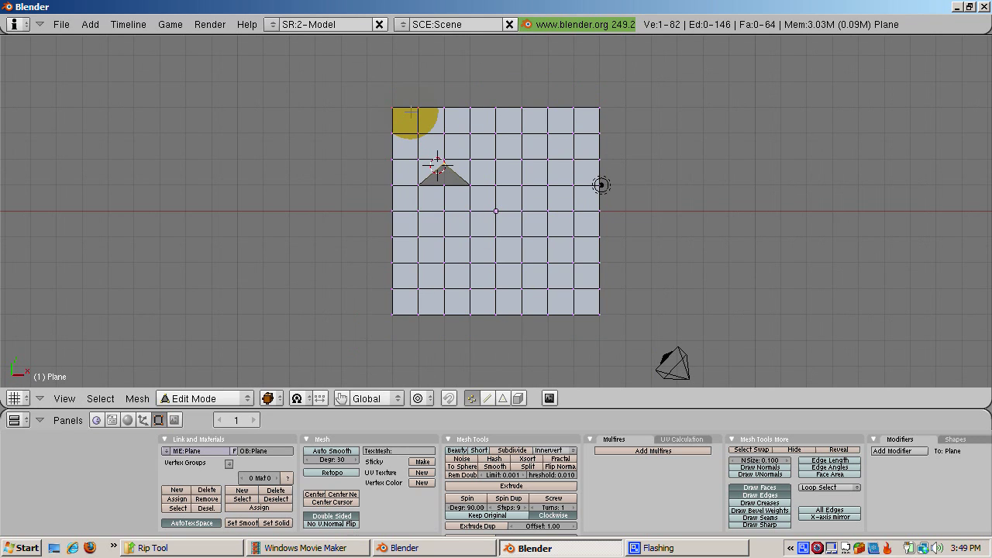
scroll(410, 112, up, 1)
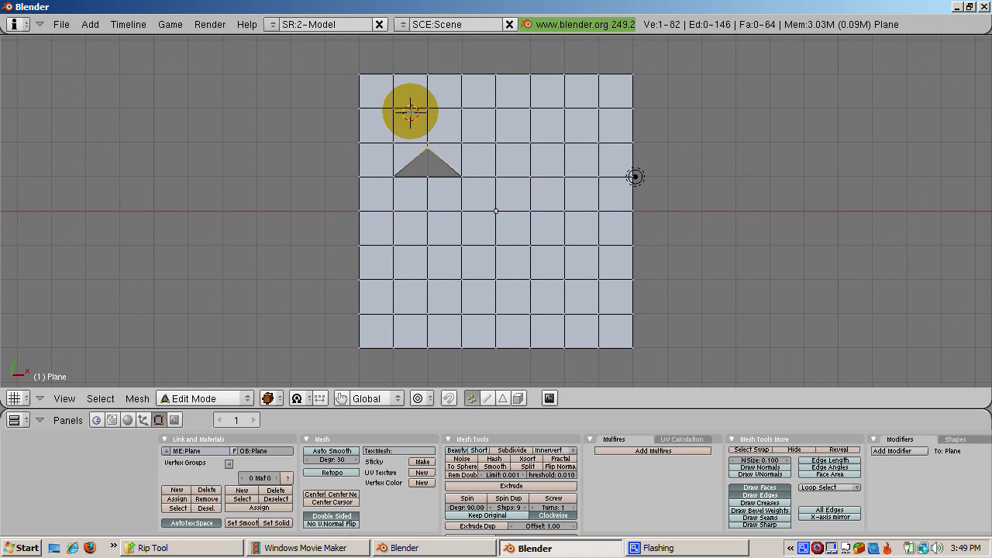
scroll(408, 108, down, 1)
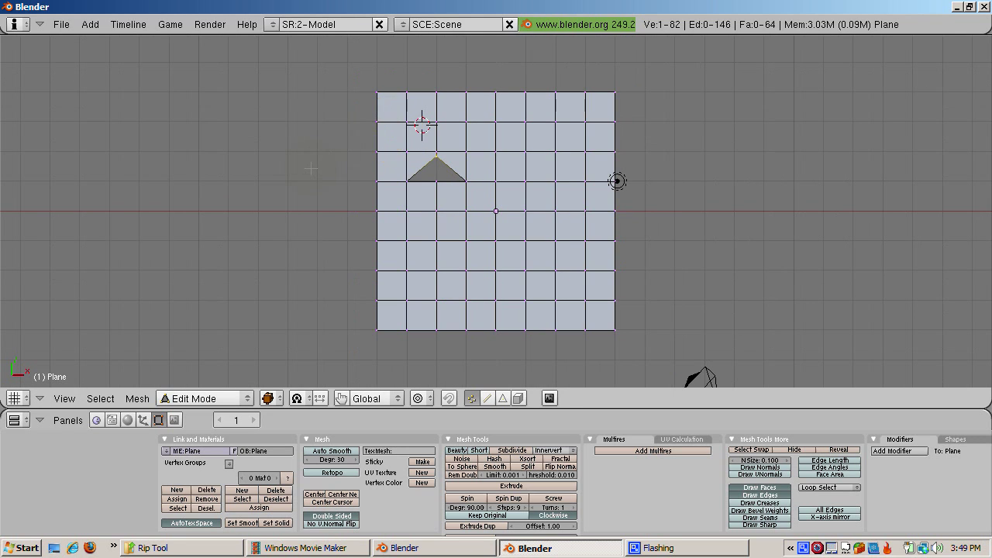
scroll(408, 110, up, 1)
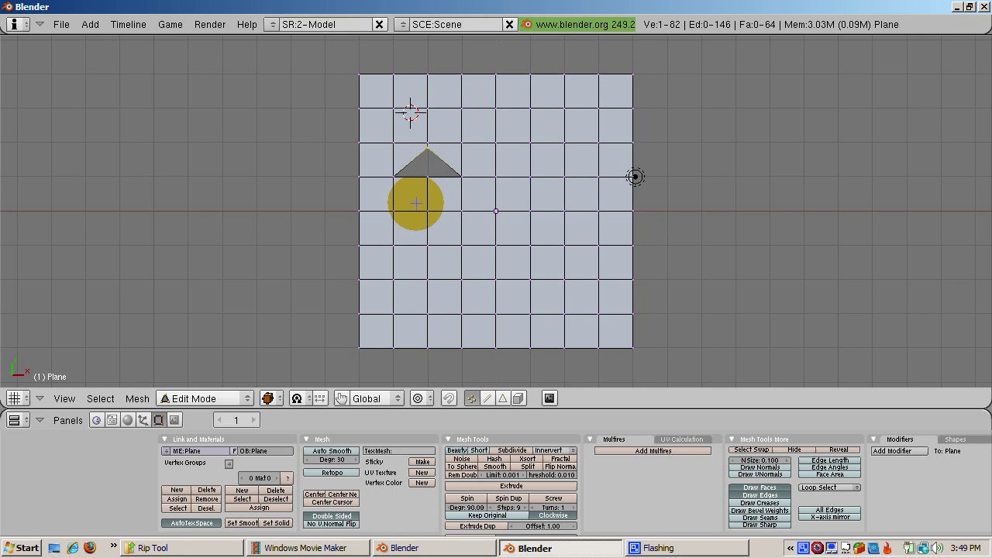
Step: Select the two vertices one and two cells right of the plane's centre and rip their edge straight up by most of a cell
key(a)
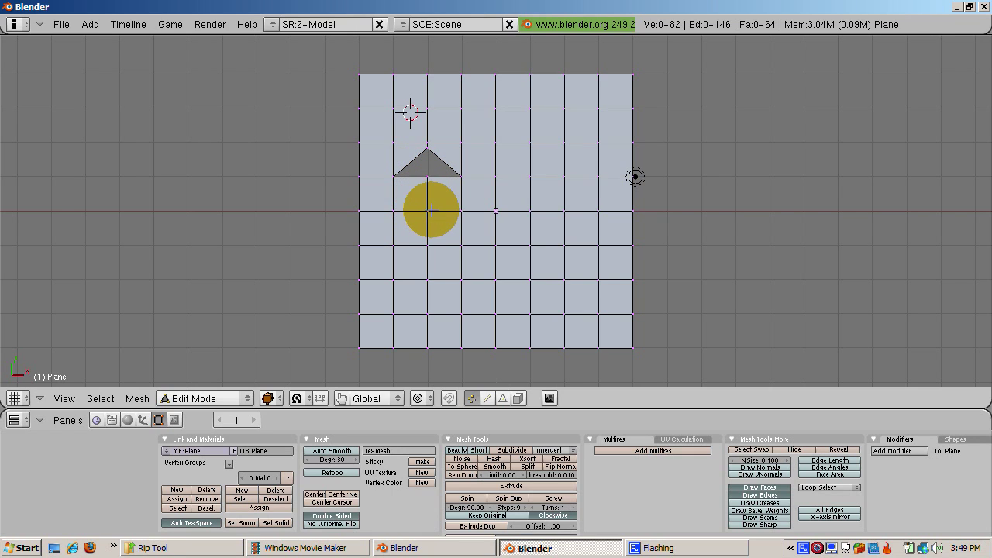
right_click(527, 207)
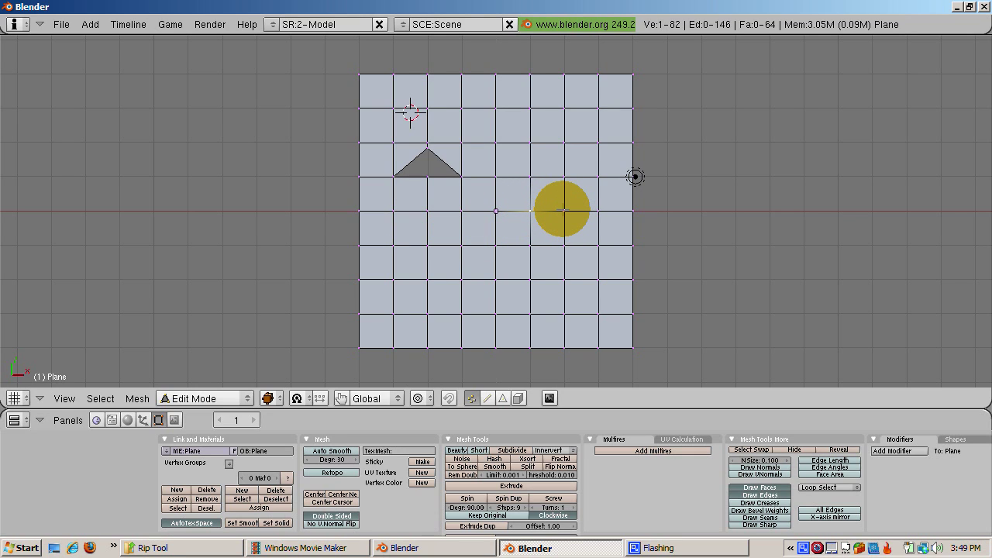
shift+right_click(563, 209)
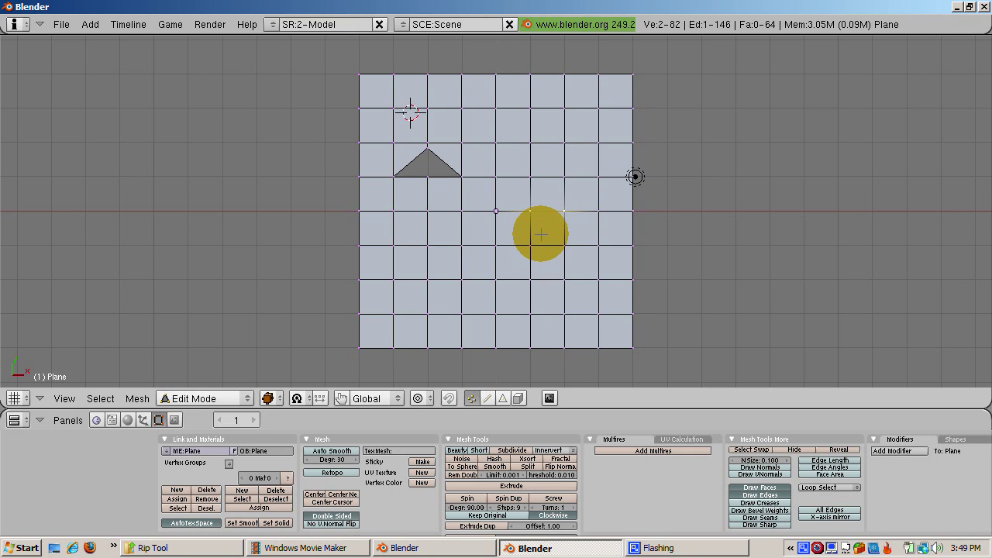
click(546, 184)
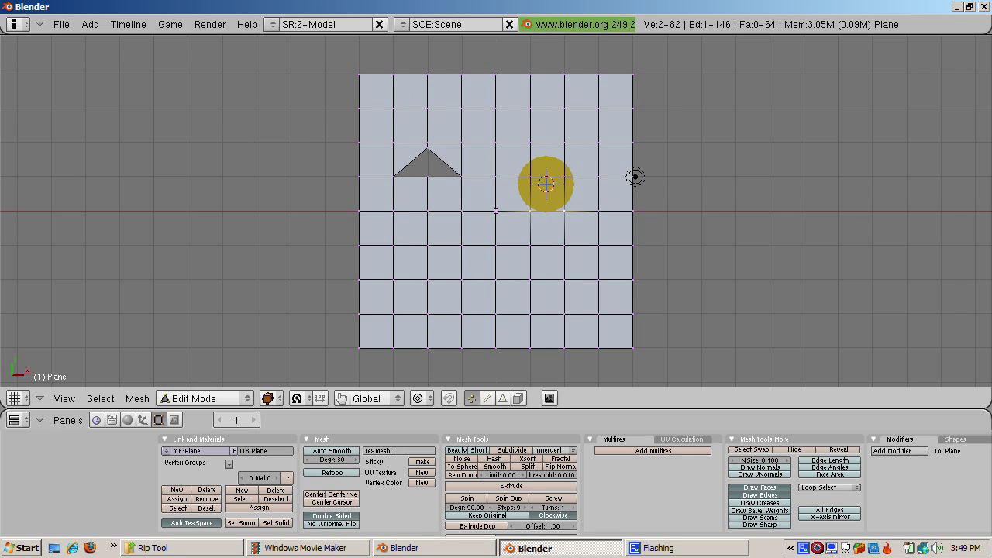
key(g)
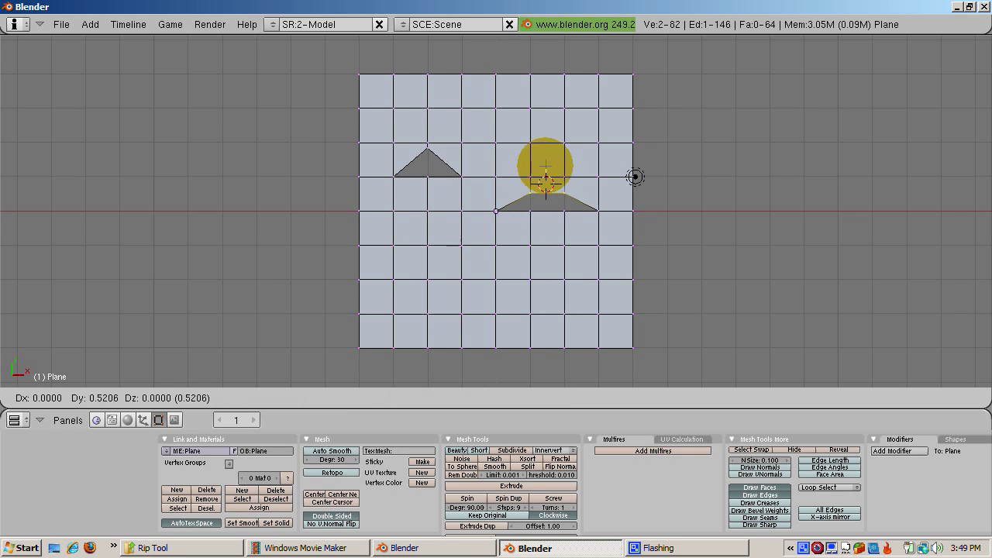
click(546, 157)
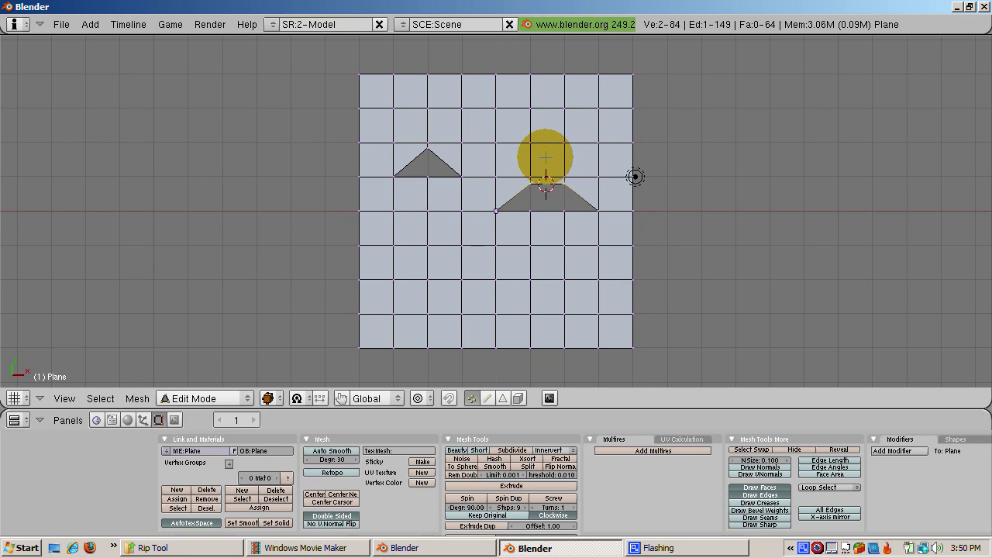
Step: Rip the vertex one cell left and two cells below the plane's centre, move it about 0.61 along X and 0.14 along Y, and clear the selection
right_click(464, 276)
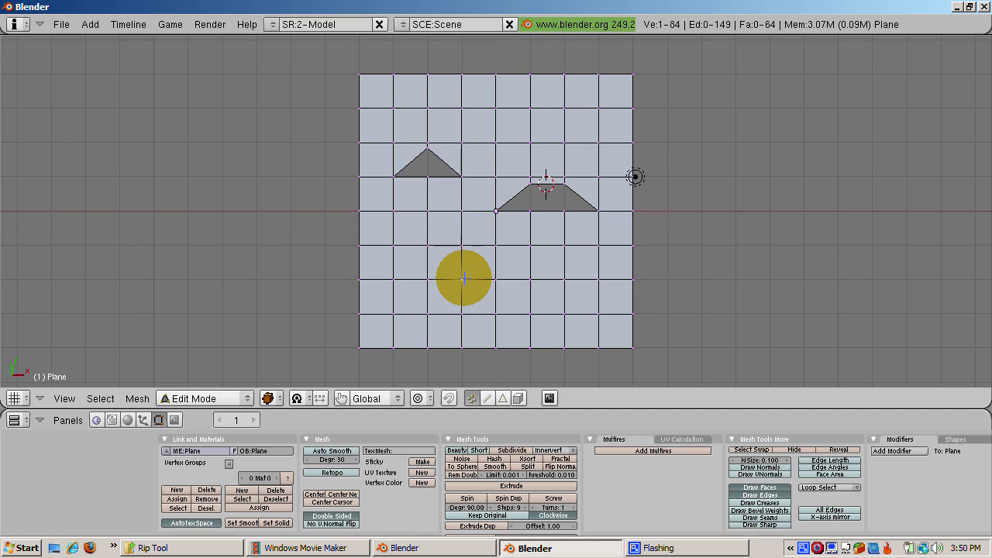
key(e)
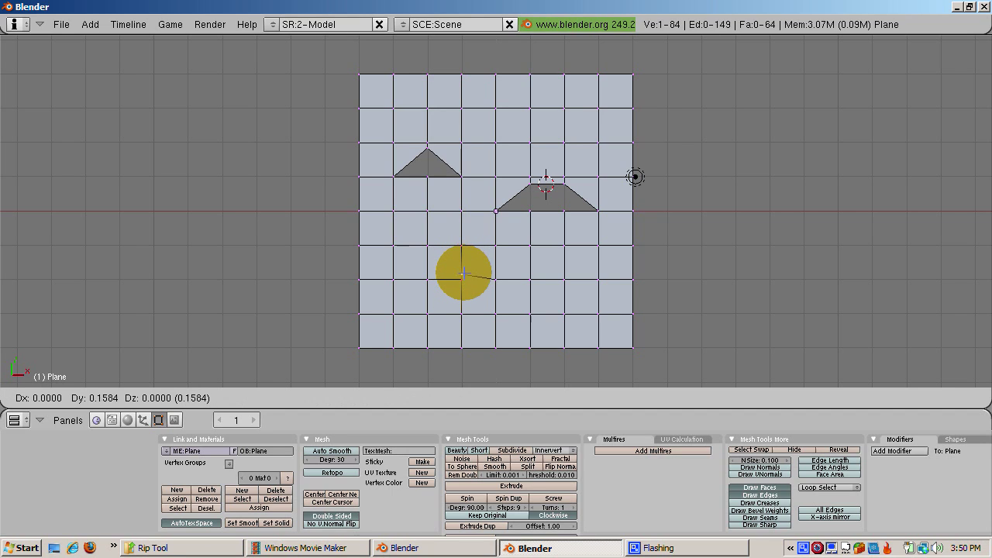
click(462, 278)
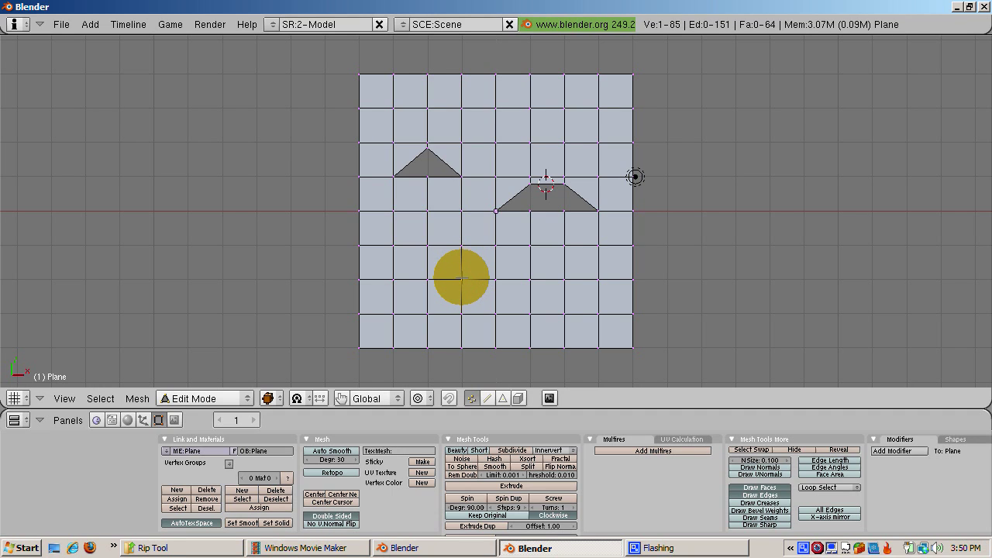
key(g)
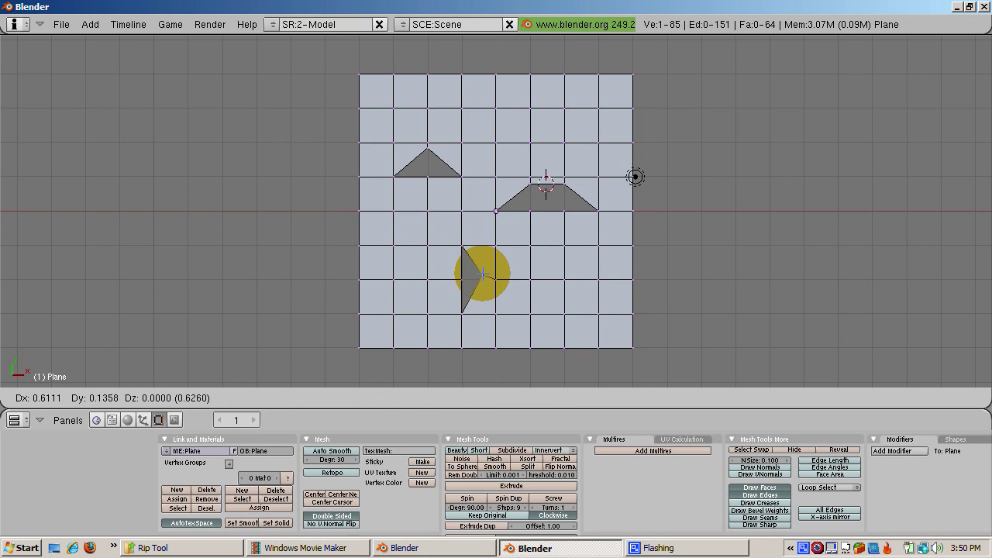
click(482, 273)
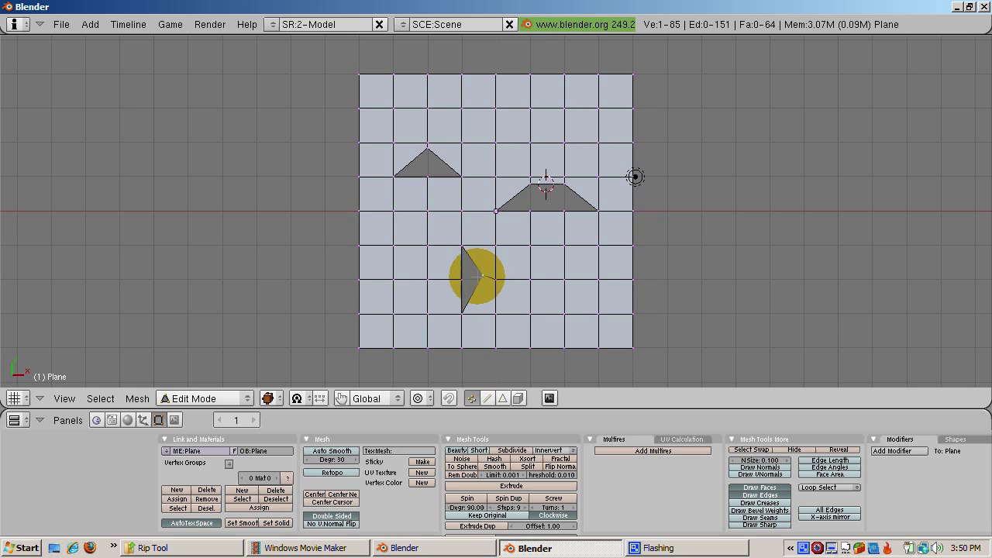
key(a)
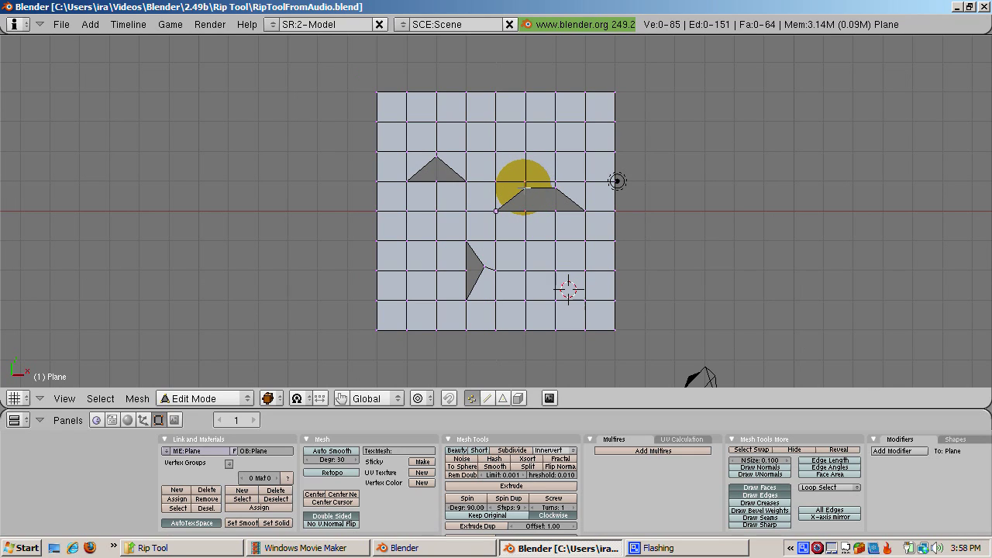
Step: Fill the middle of the trapezoidal hole with a face between the ripped edge's two vertices and the two directly below, and clear the selection
right_click(526, 212)
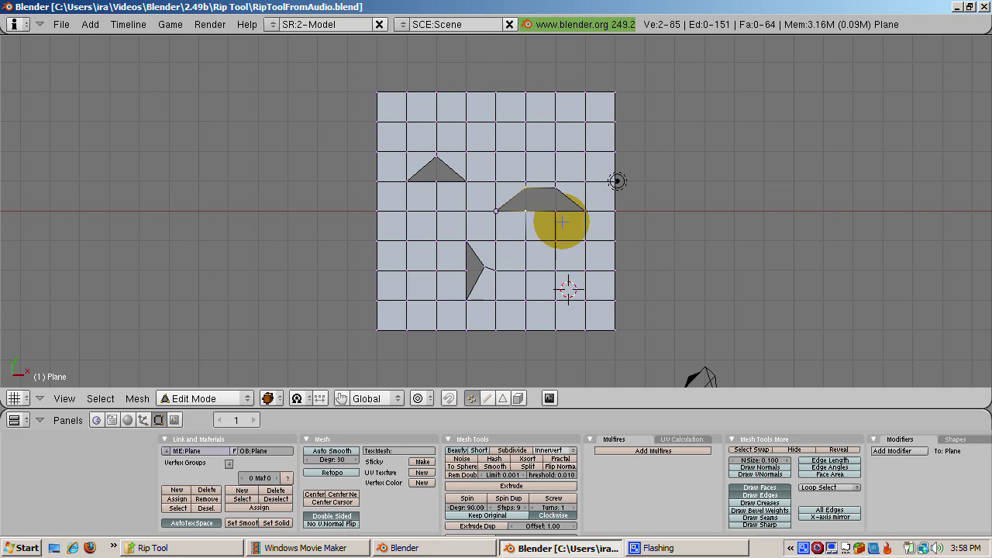
shift+right_click(553, 212)
key(v)
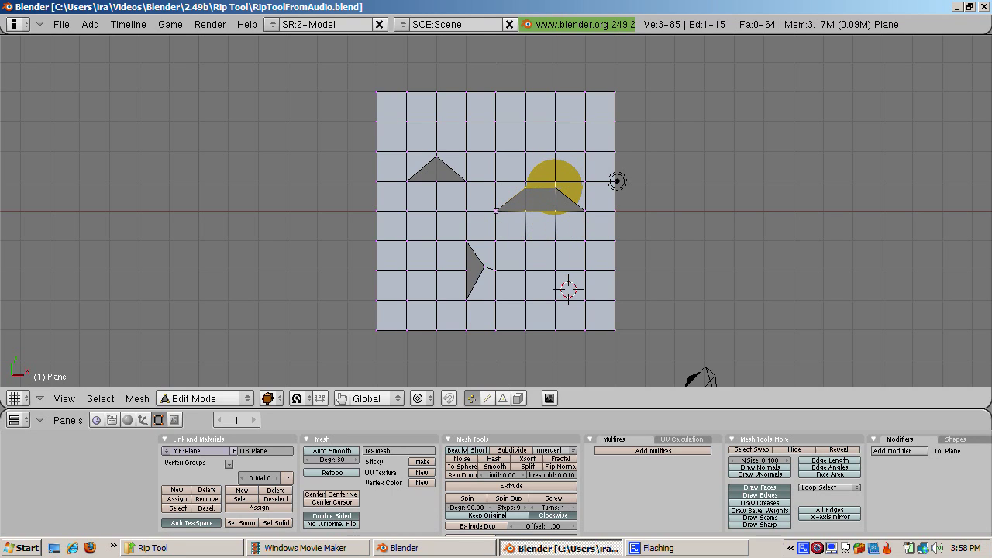
click(554, 188)
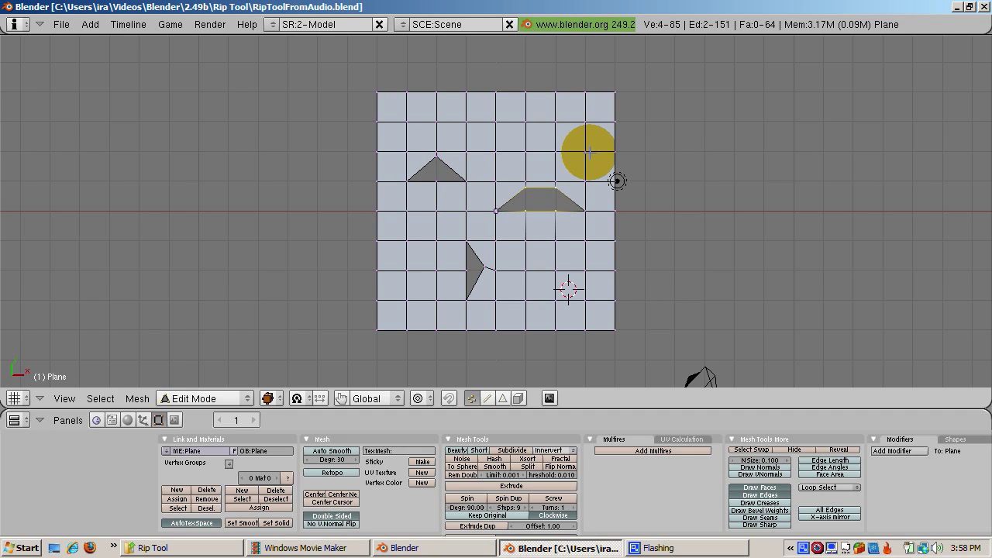
key(f)
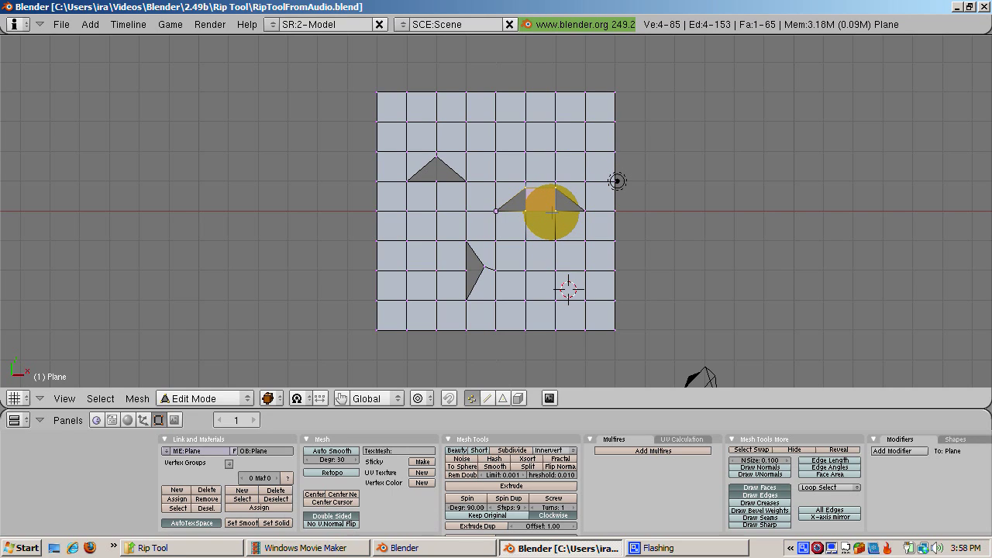
key(a)
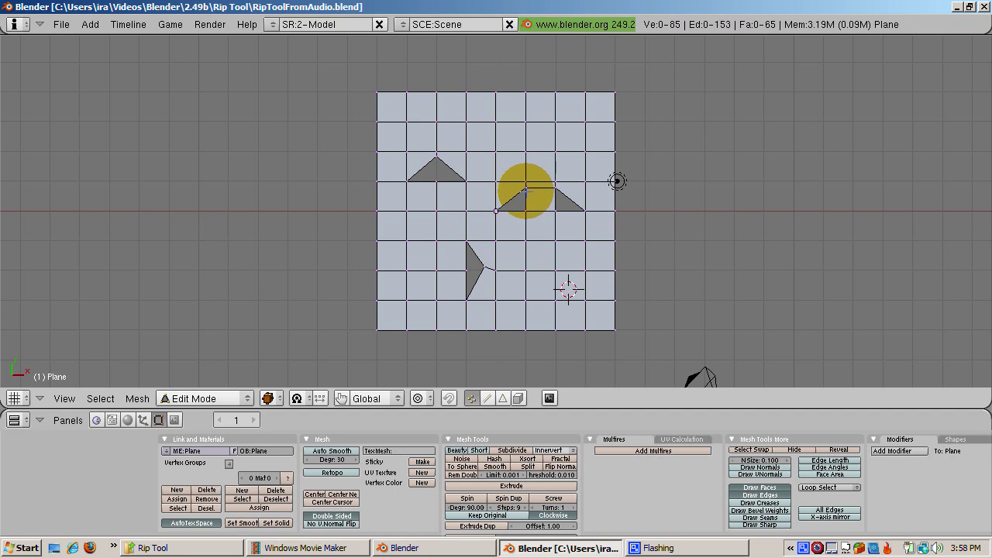
Step: Fill the triangular gap at the left end of the trapezoidal hole with a three-vertex face, and clear the selection
right_click(523, 210)
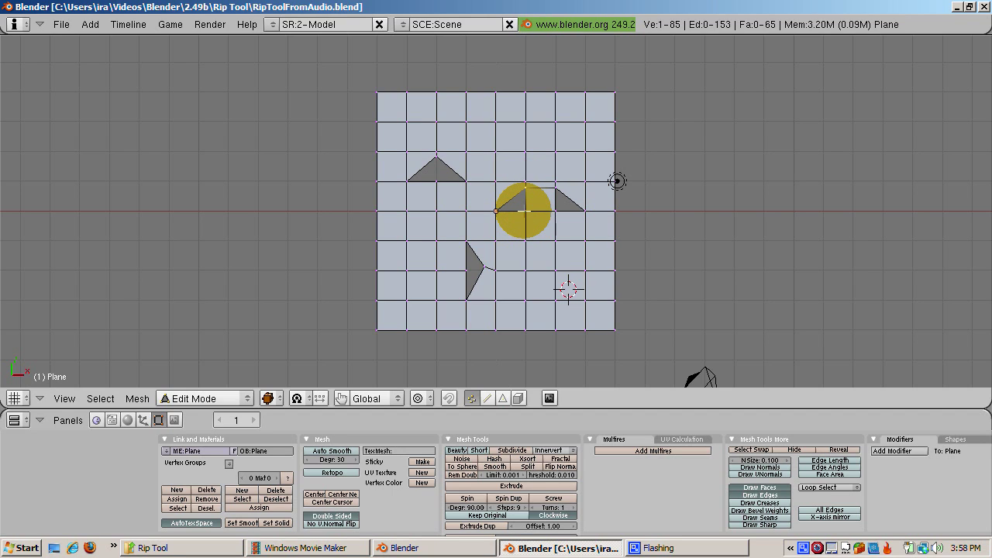
shift+right_click(495, 211)
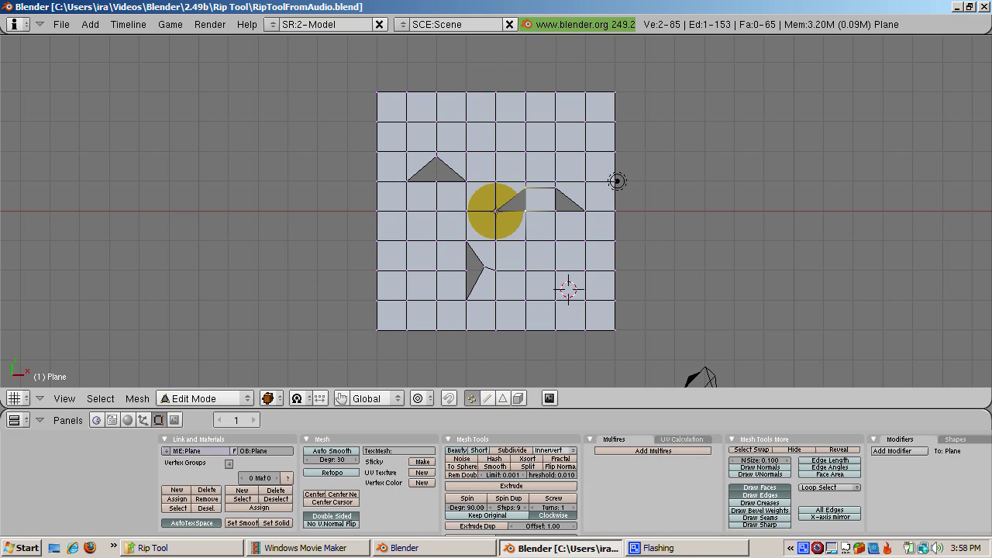
shift+right_click(511, 226)
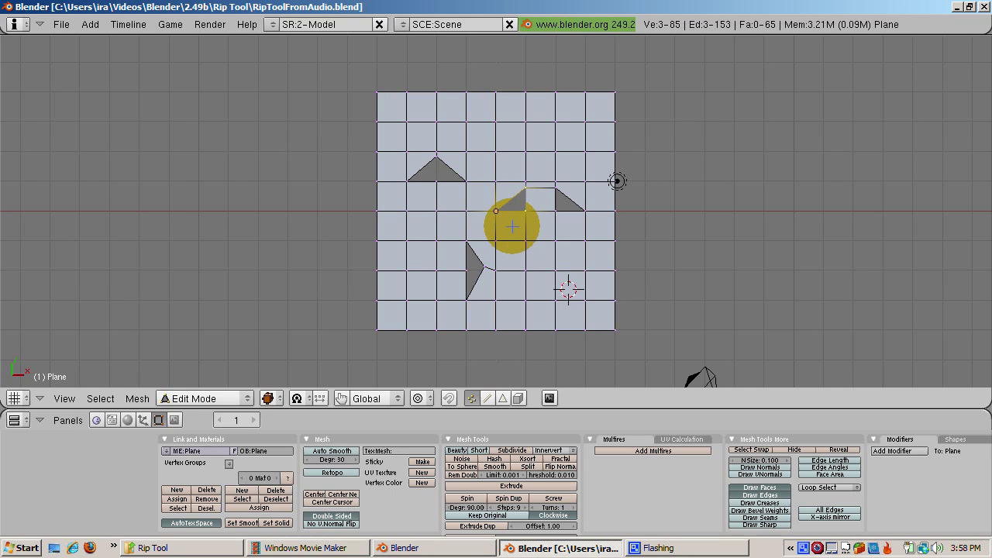
key(f)
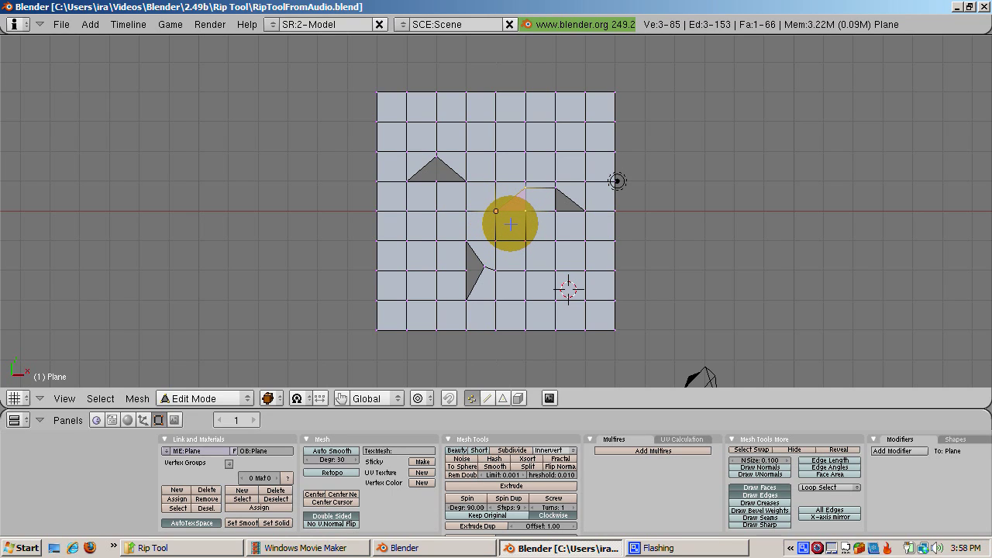
key(a)
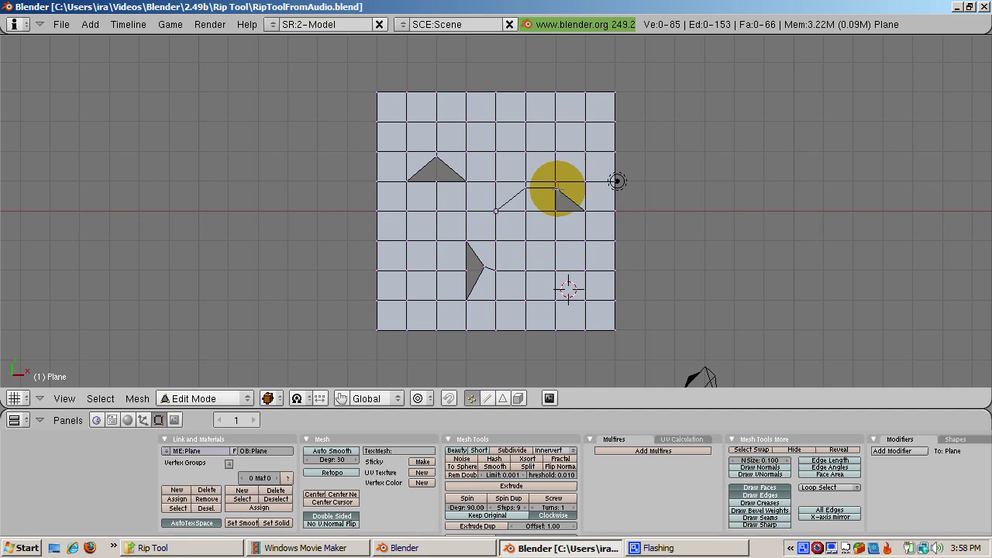
Step: Fill the remaining triangular gap at the right end of the trapezoidal hole with a three-vertex face, and clear the selection
right_click(556, 186)
shift+right_click(556, 211)
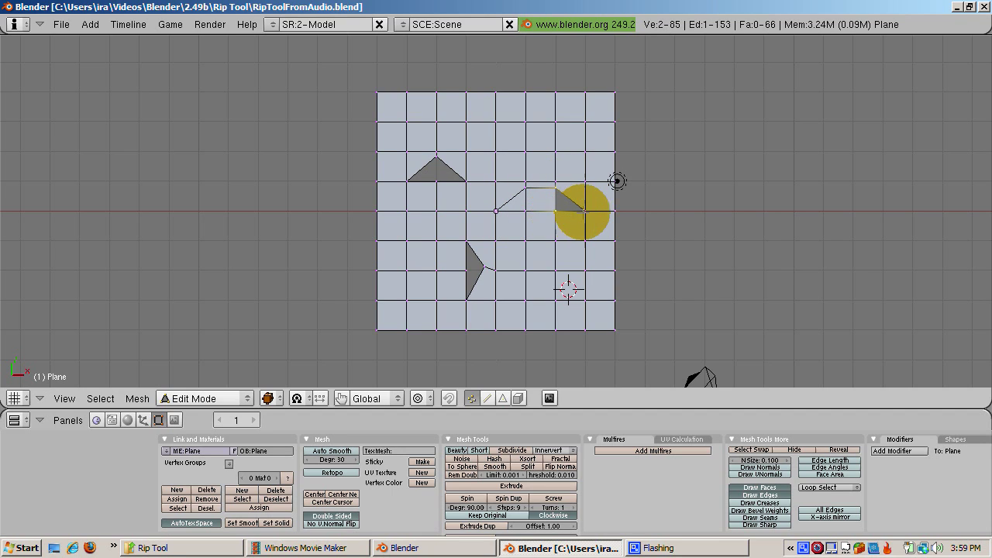
shift+right_click(583, 210)
key(f)
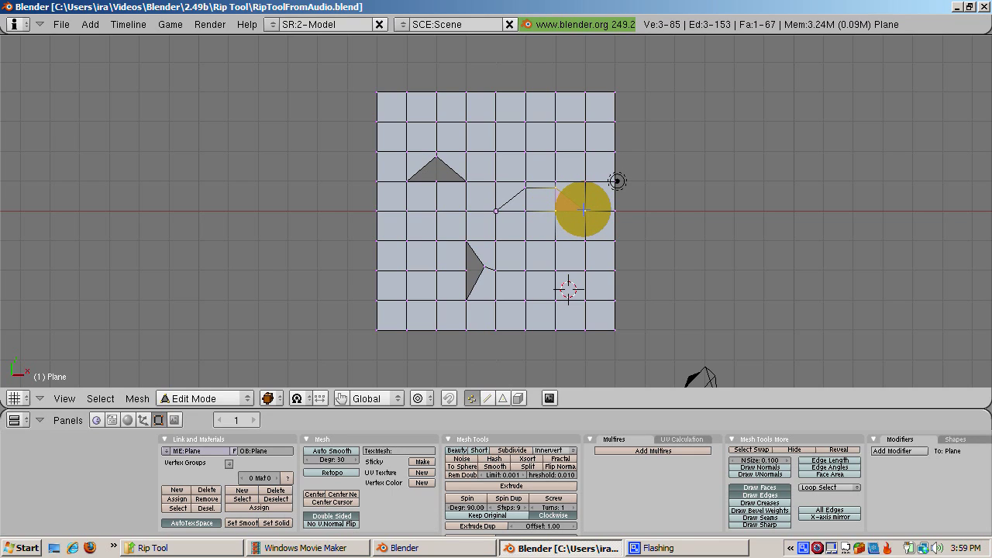
key(a)
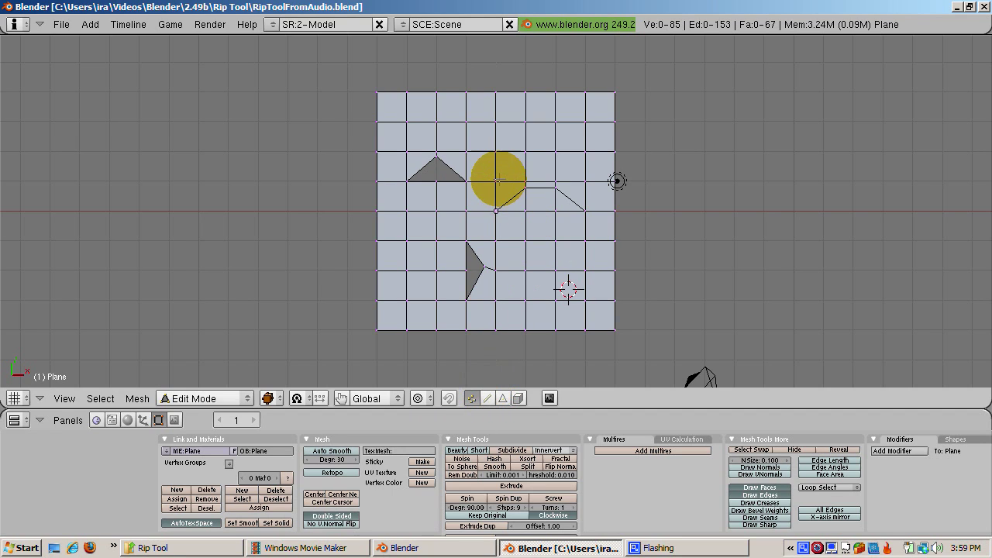
Step: Select the full horizontal edge loop one cell below the plane's upper border, rip it upward by about half a cell, and clear the selection
right_click(505, 124)
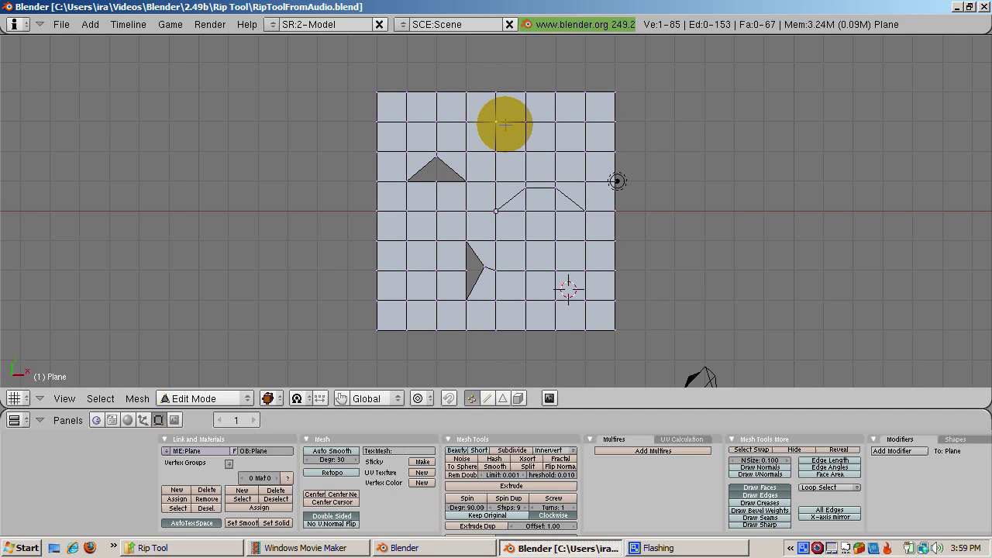
alt+right_click(505, 124)
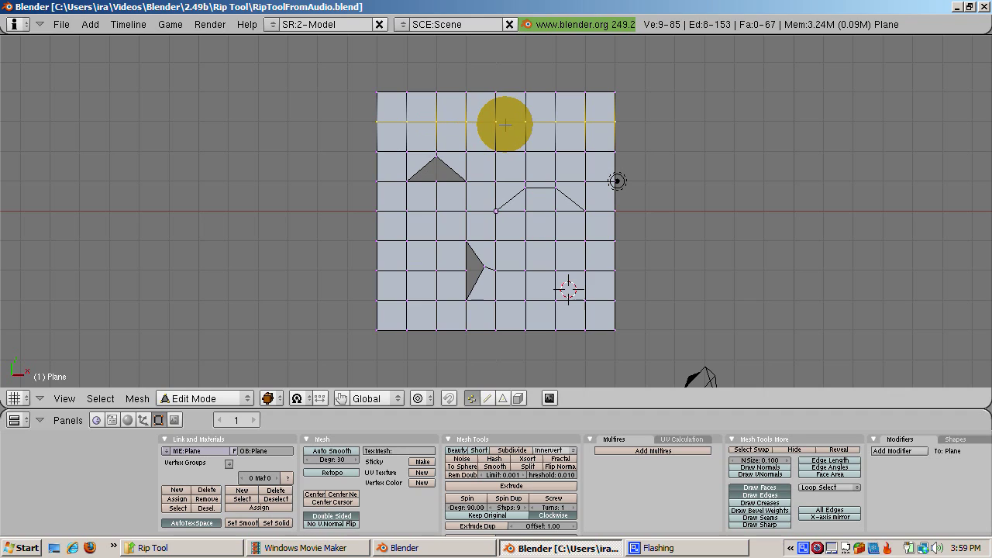
key(v)
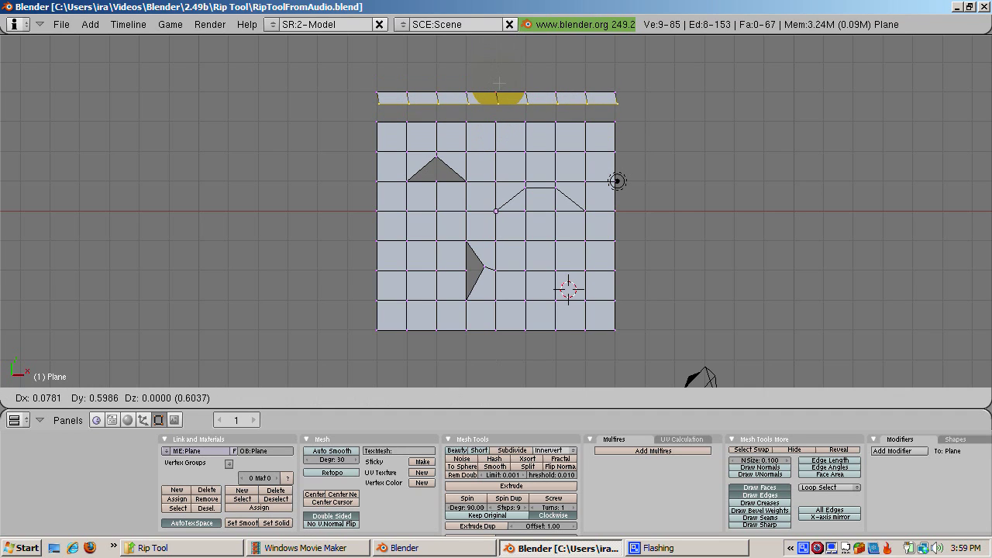
click(497, 84)
key(a)
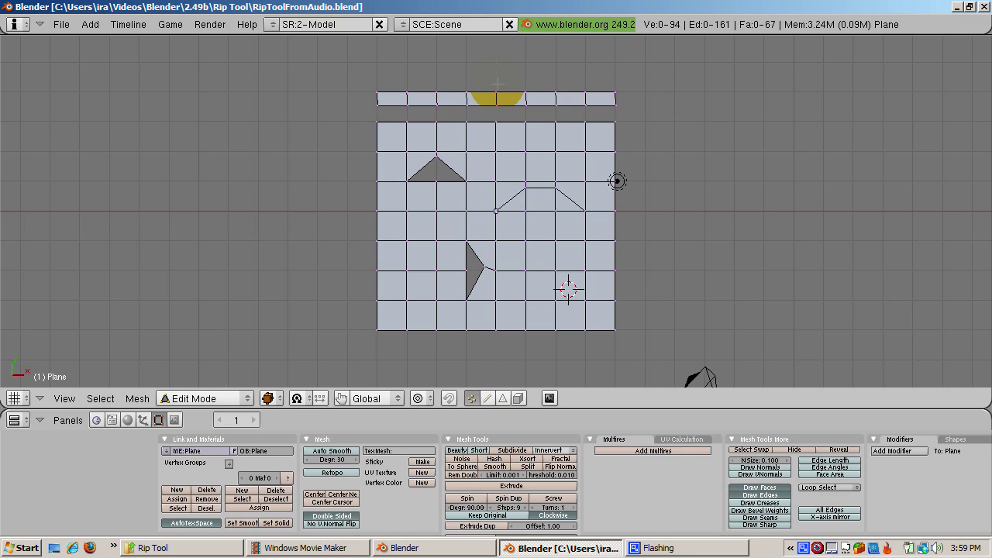
click(496, 146)
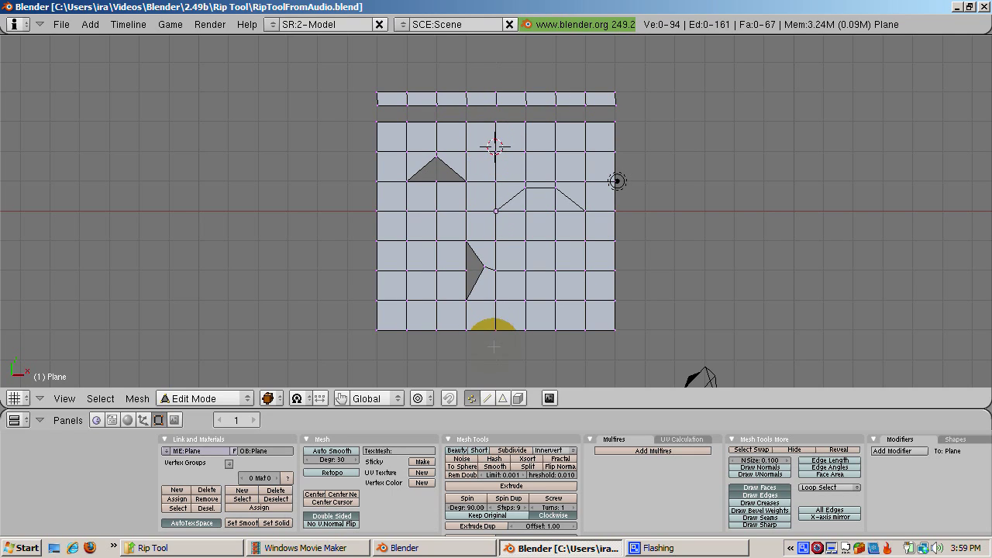
Step: In edge select mode, rip the horizontal edge two cells below centre, spanning one to two cells right, upward about two thirds of a cell
click(487, 398)
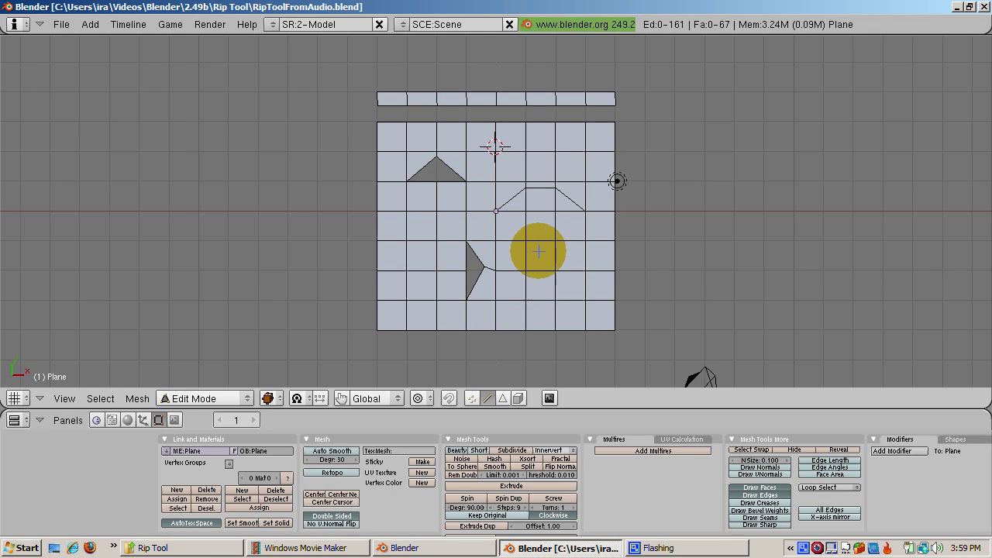
click(539, 253)
right_click(540, 270)
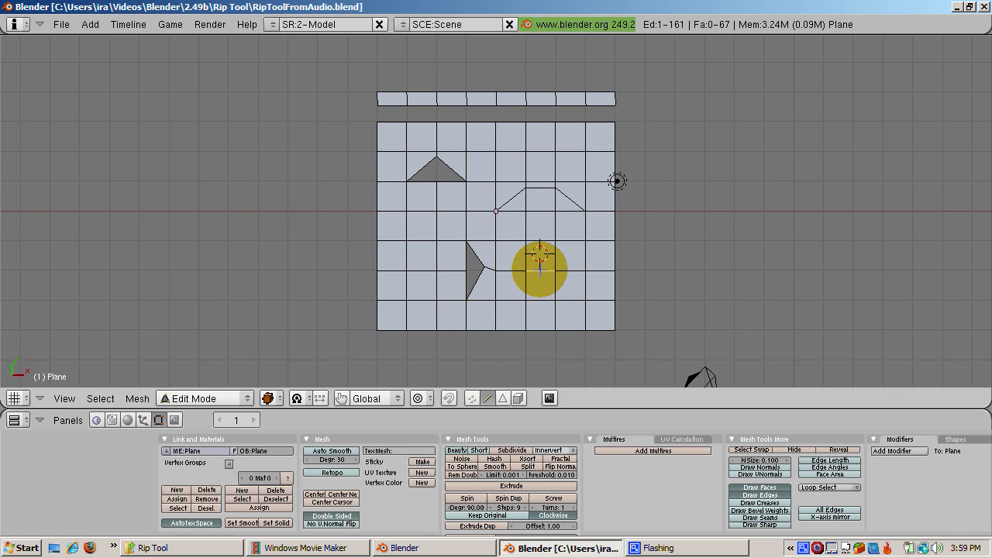
key(v)
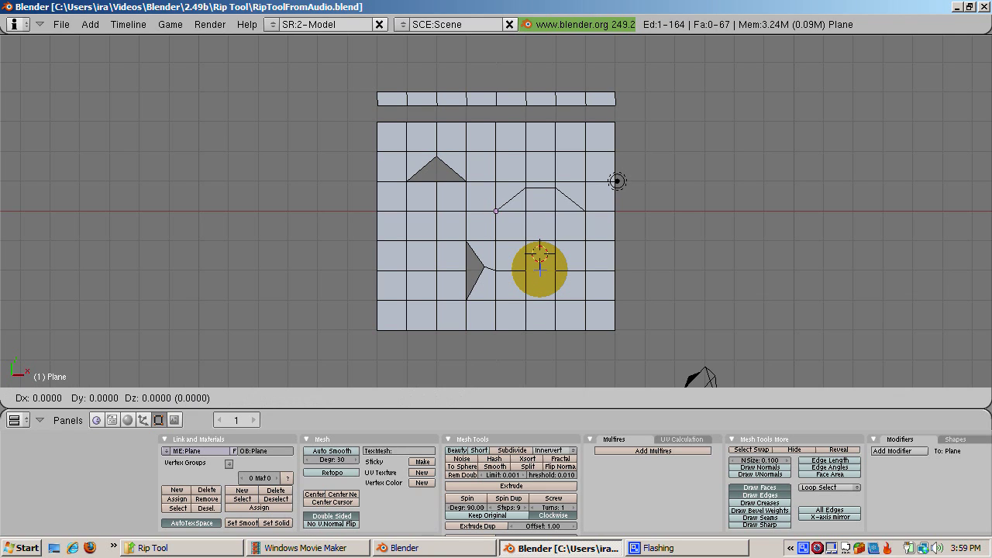
scroll(538, 263, up, 1)
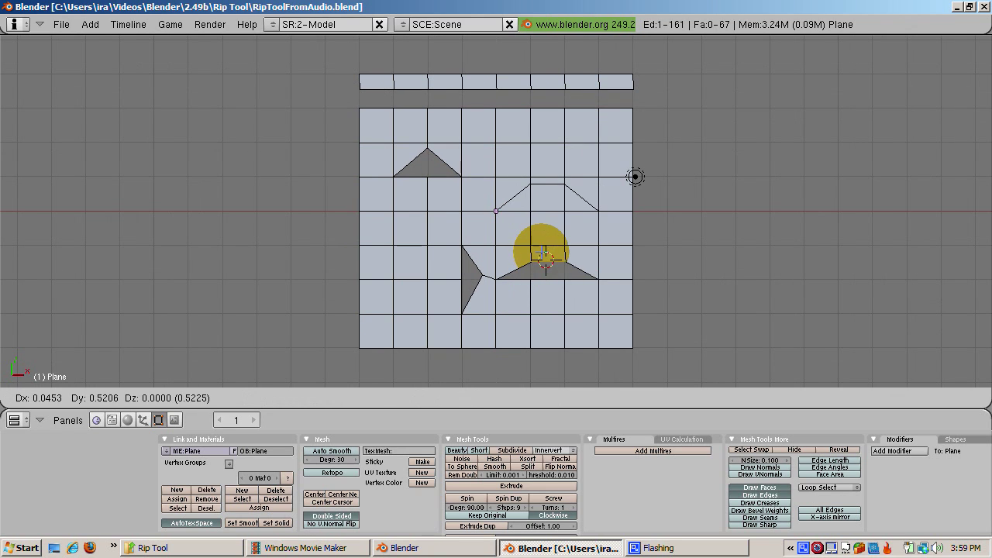
click(543, 248)
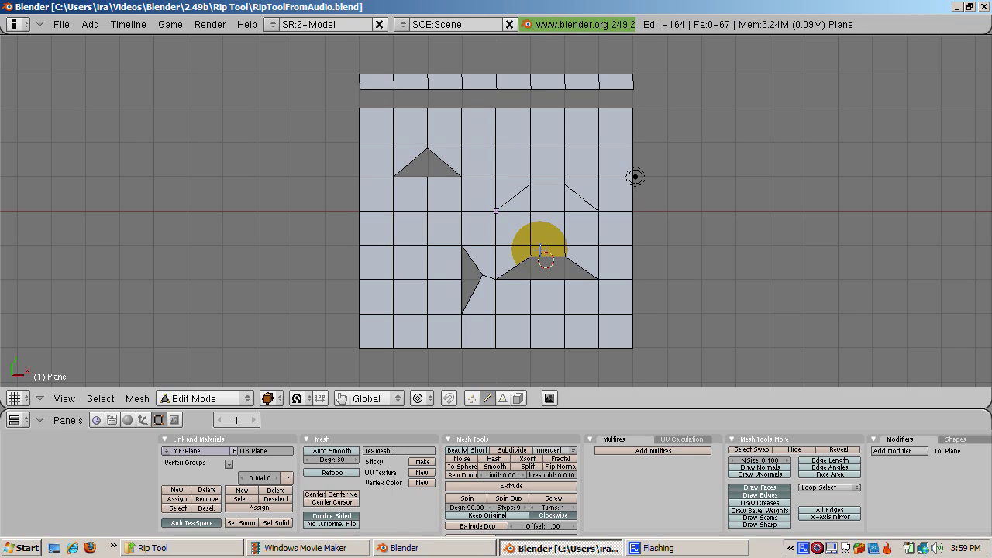
key(a)
Step: Select the two adjacent horizontal edges in the second and third columns, one cell above the lower border, and rip them downward about half a cell
click(505, 319)
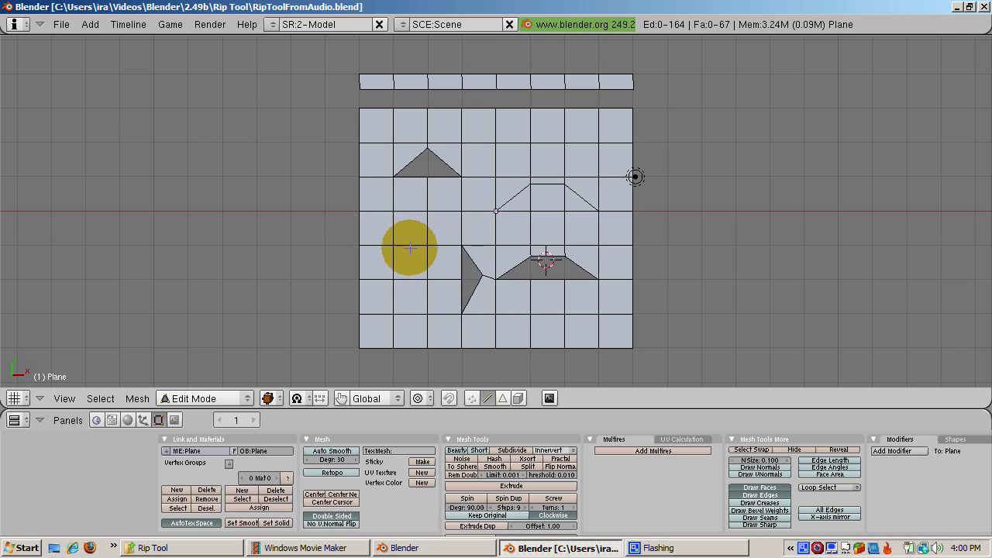
click(405, 330)
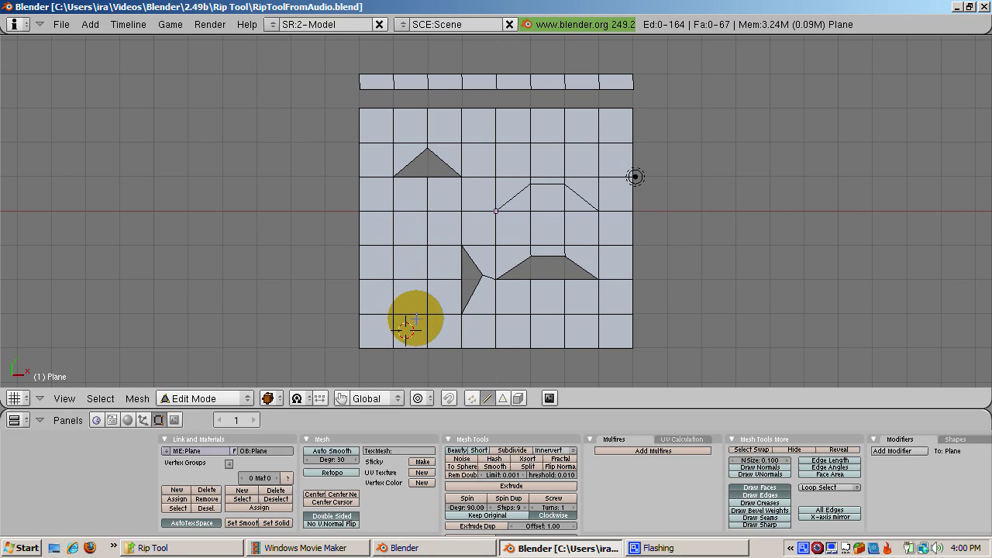
right_click(409, 313)
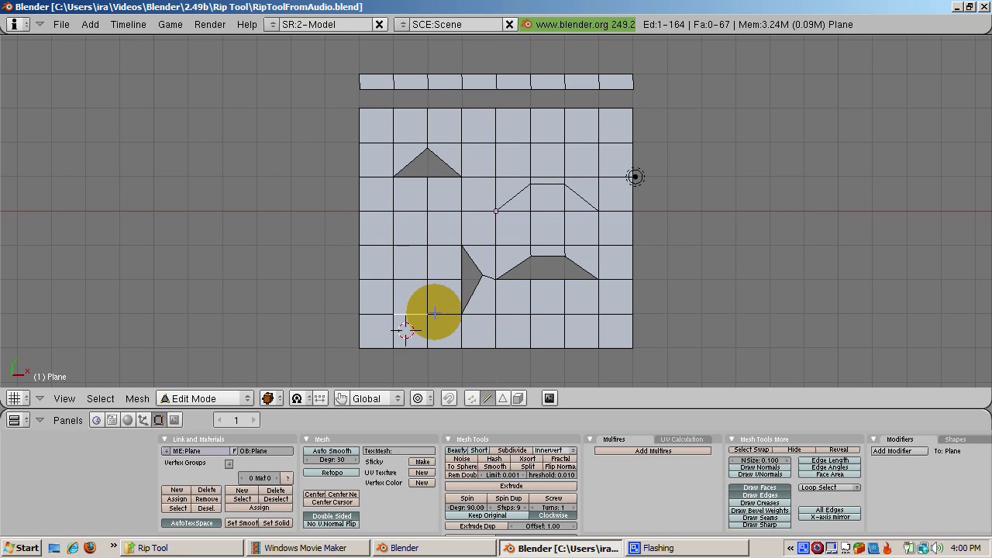
shift+right_click(441, 314)
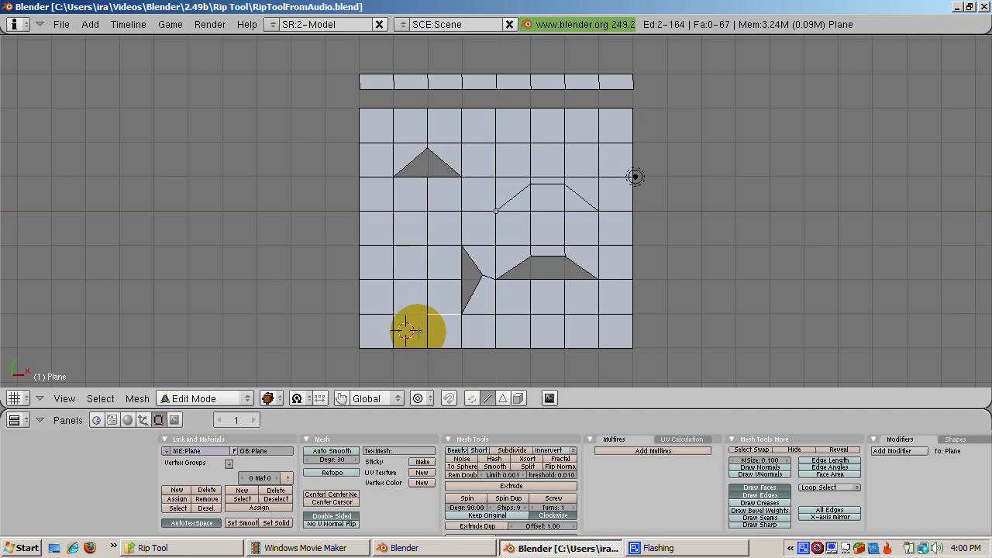
key(v)
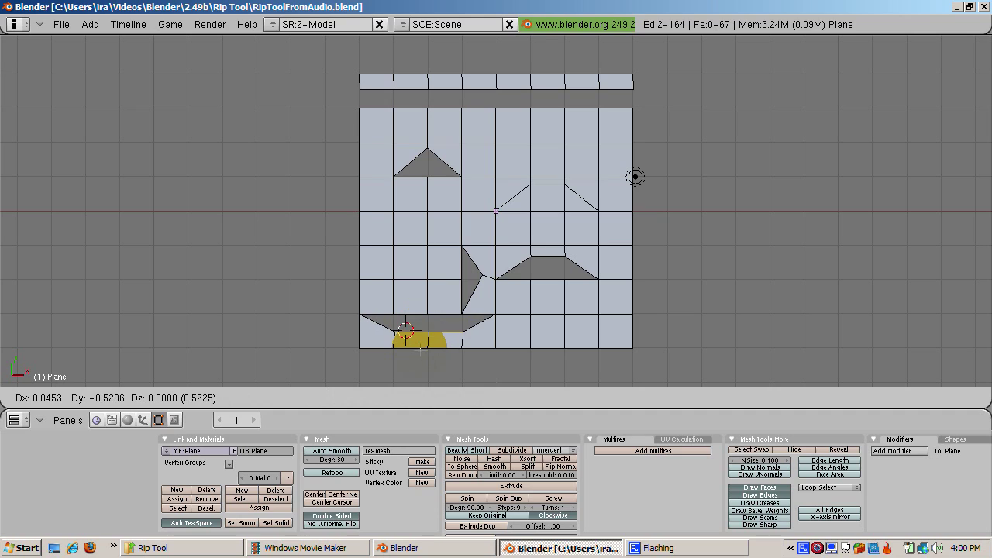
click(419, 350)
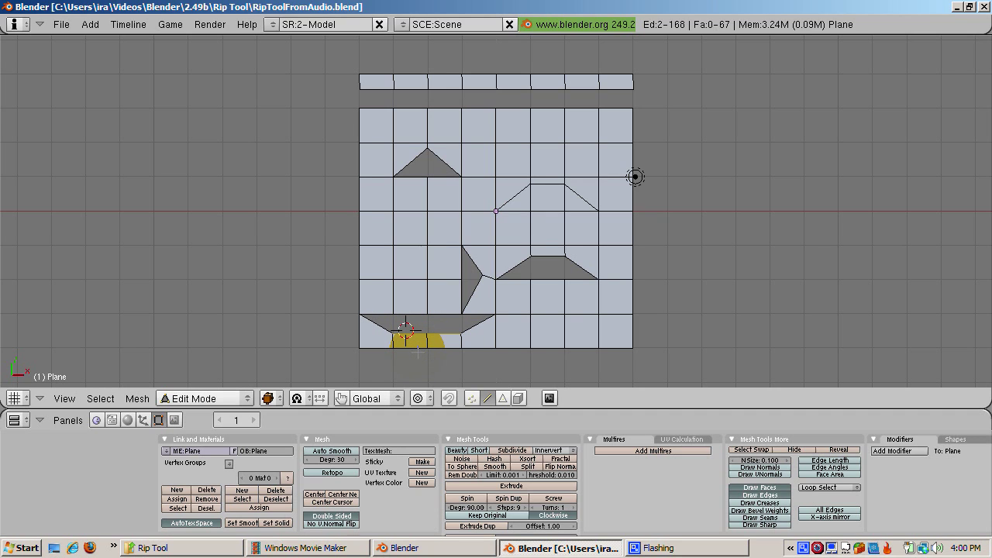
Step: Clear the edge selection, leave Edit Mode on the plane, and switch to the empty second layer
key(a)
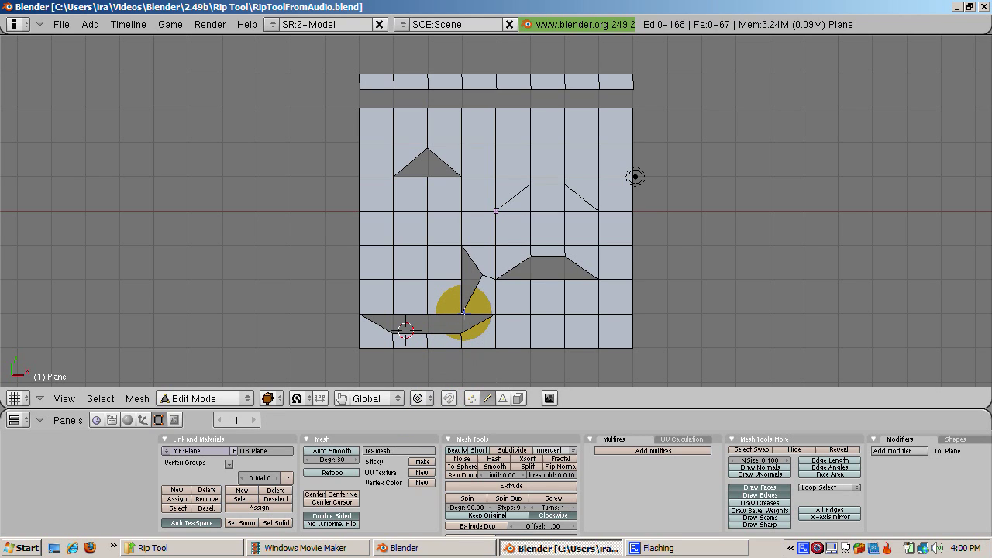
key(Tab)
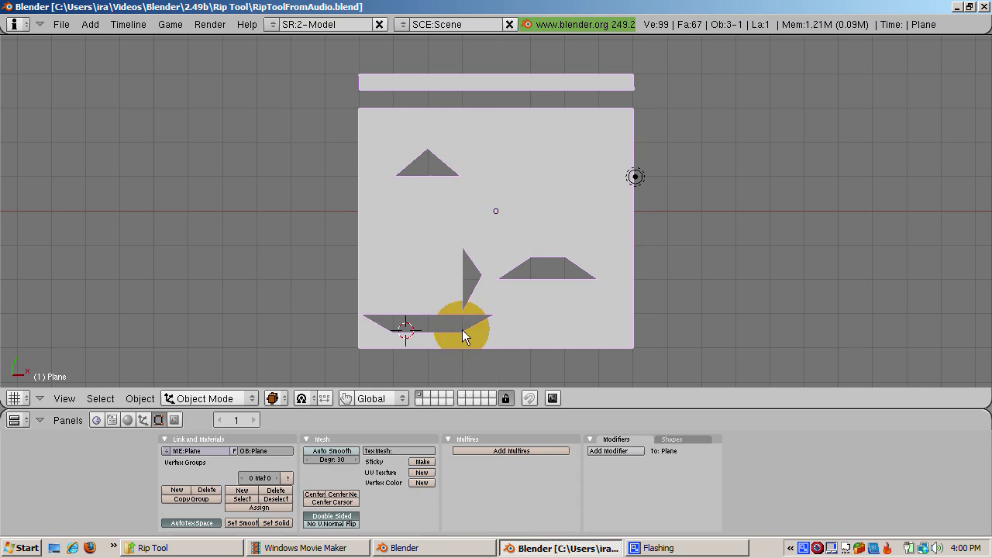
click(429, 396)
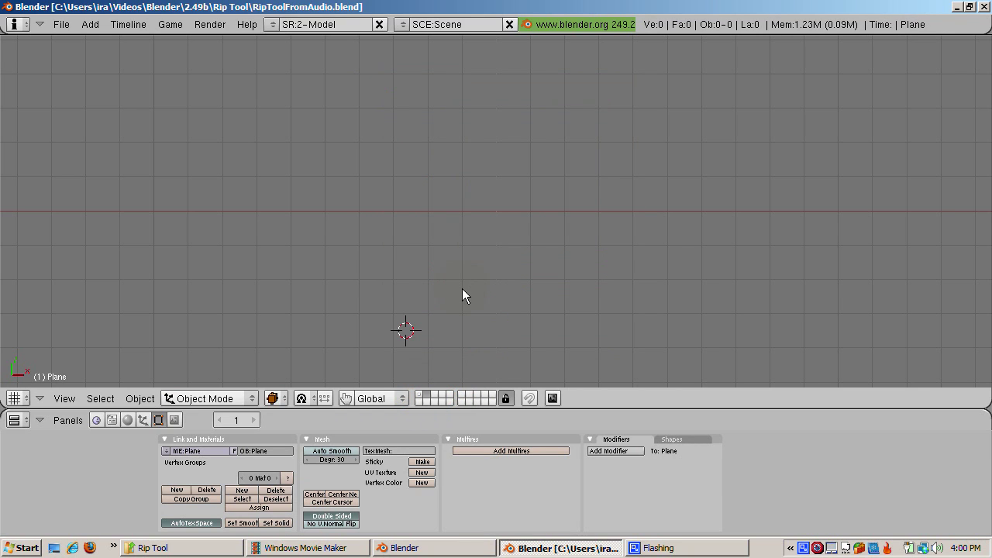
Step: Place the 3D cursor near the grid centre and add a UV sphere mesh there
click(494, 210)
mouse_move(550, 206)
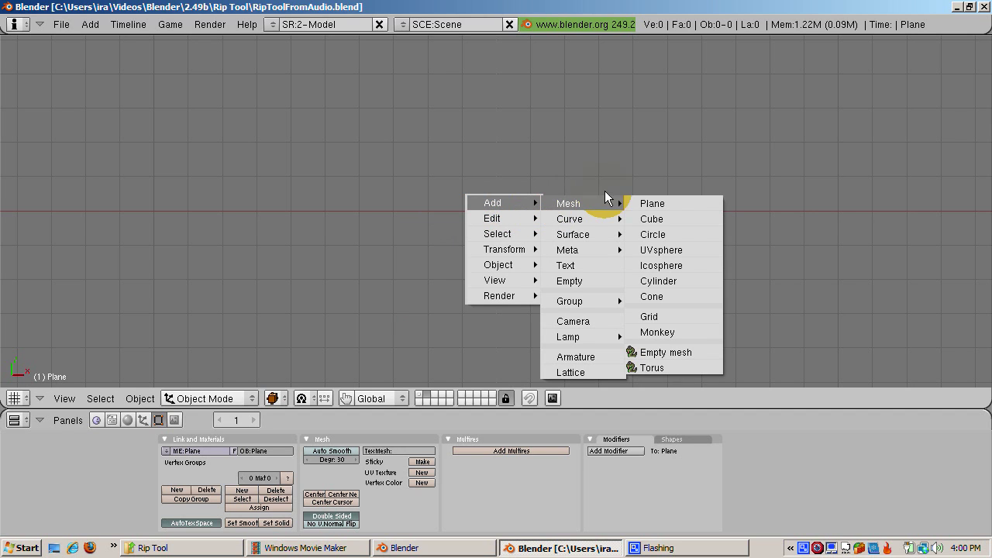
click(643, 250)
click(712, 252)
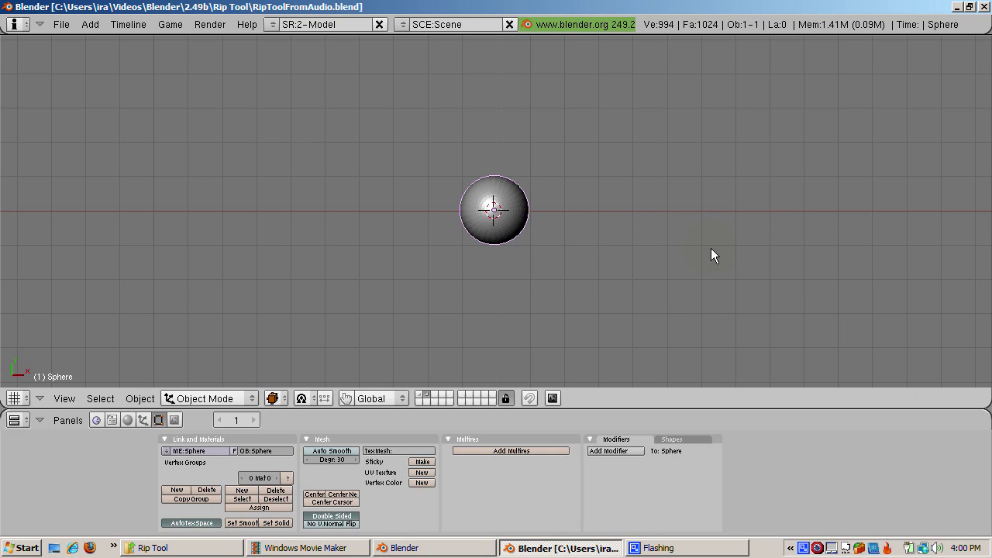
Step: Display the sphere as wireframe and scale it uniformly by 3
key(z)
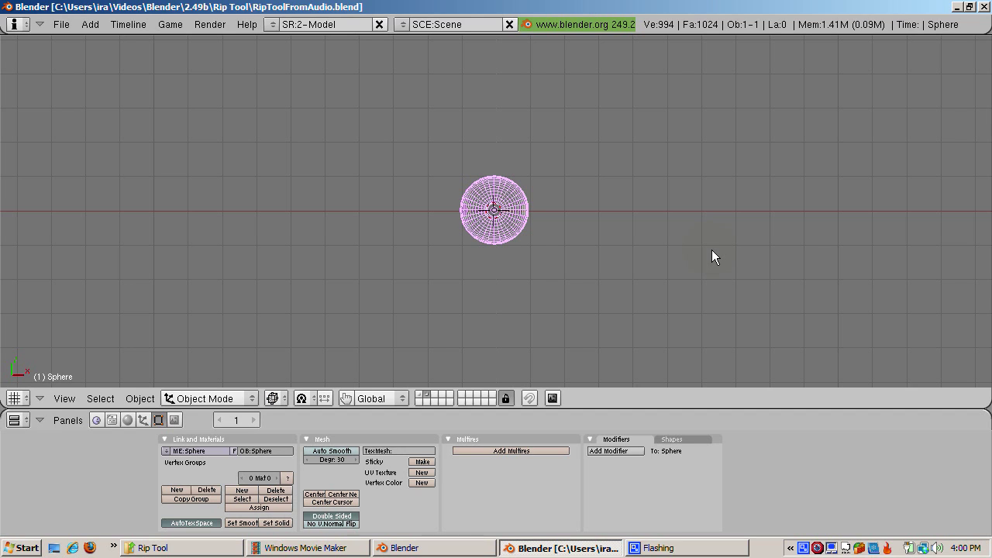
text(s3)
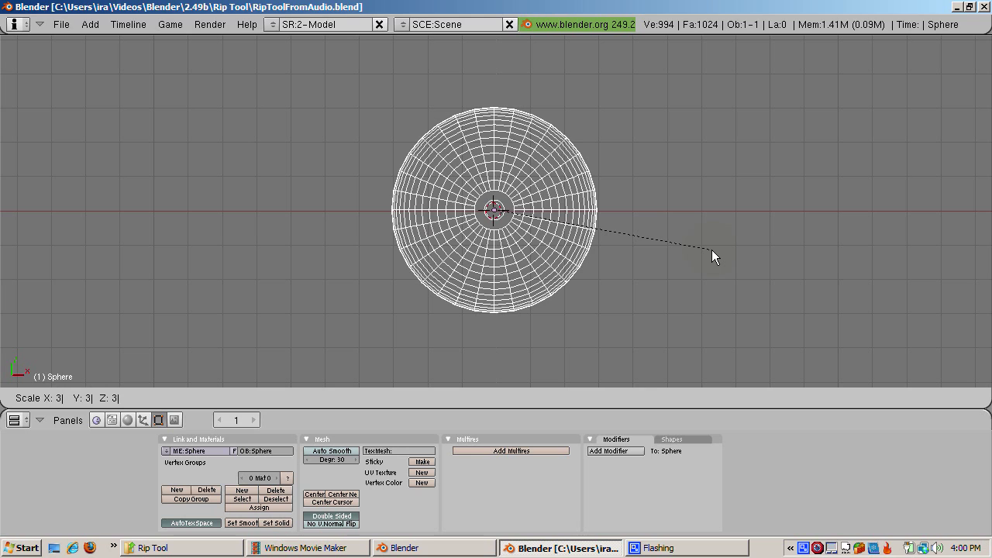
key(Return)
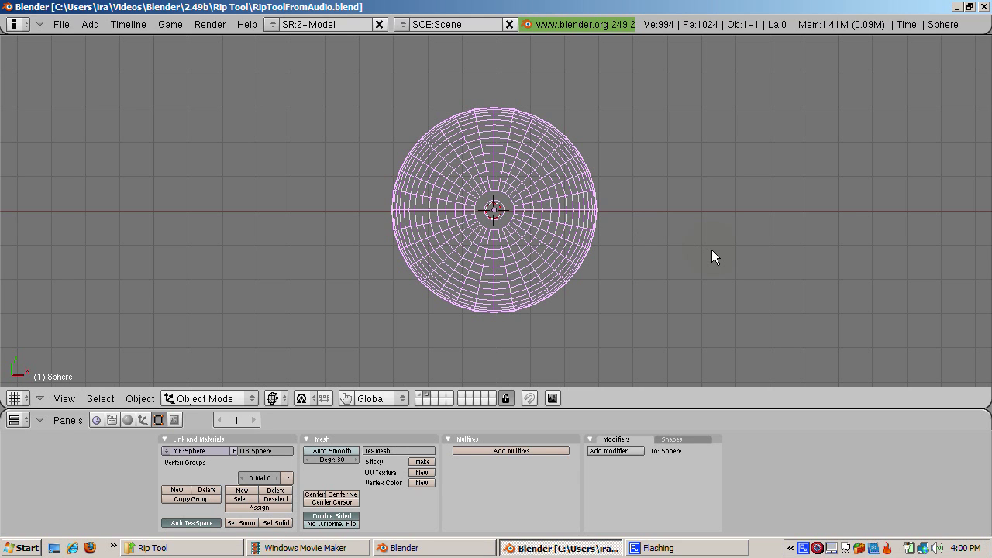
Step: Enter Edit Mode on the sphere, deselect all of its geometry, and show it in front view
key(Tab)
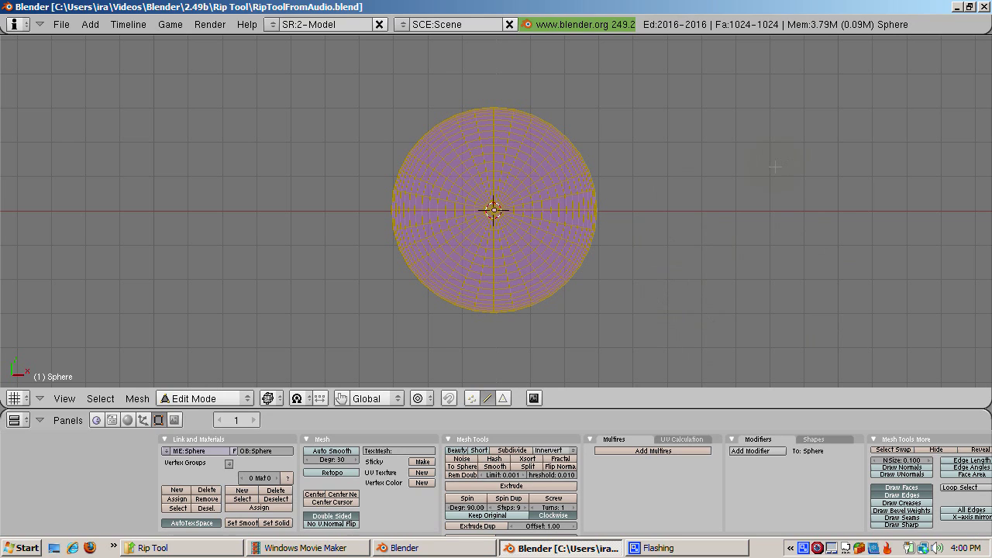
key(a)
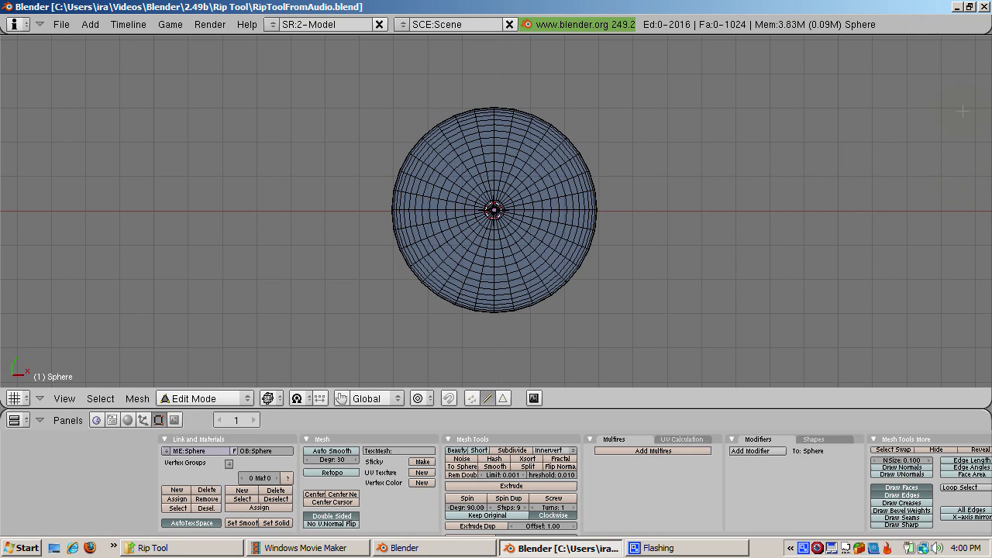
click(788, 205)
key(KP_1)
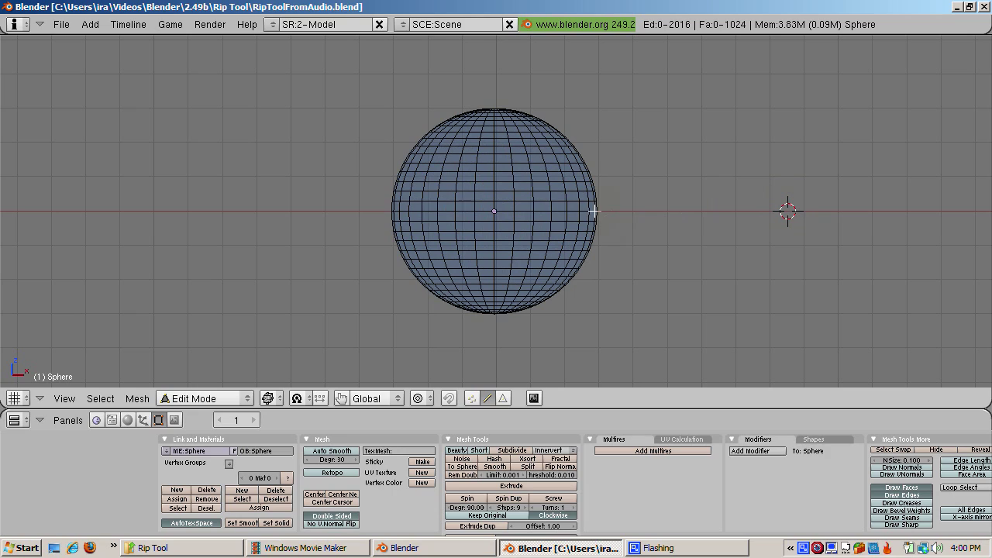
Step: Select the horizontal edge loop five rings above the sphere's equator, rip it downward about 0.25, and clear the selection
right_click(490, 165)
alt+right_click(489, 165)
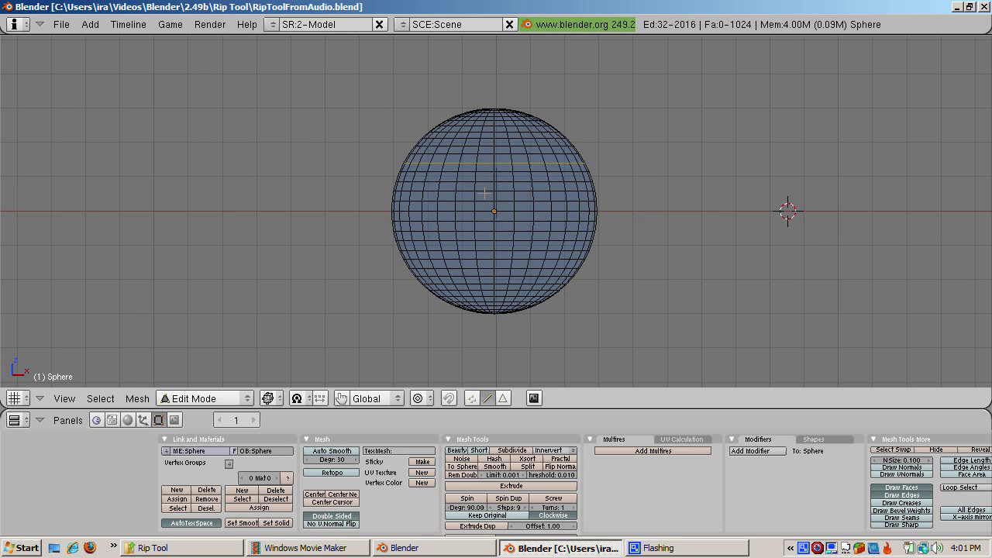
click(484, 193)
key(v)
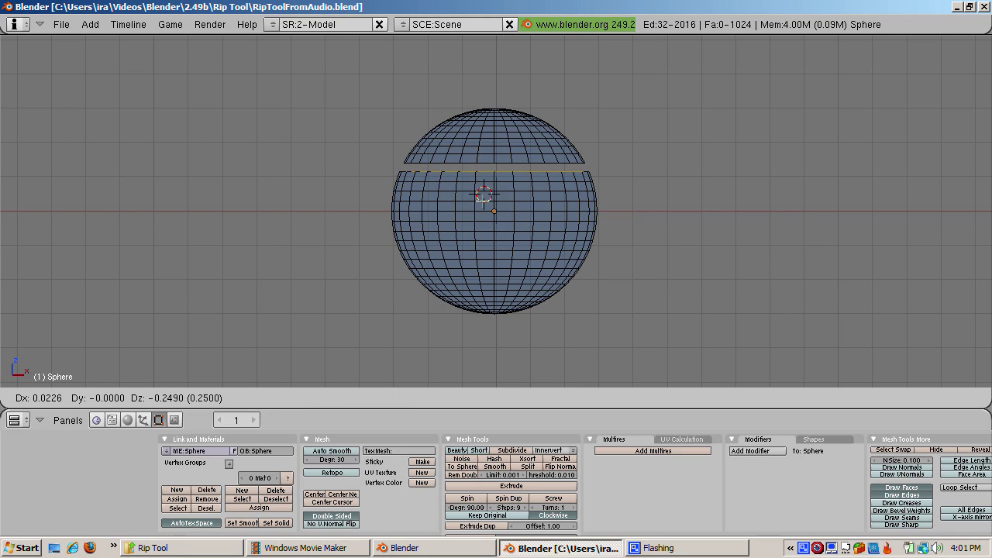
click(482, 200)
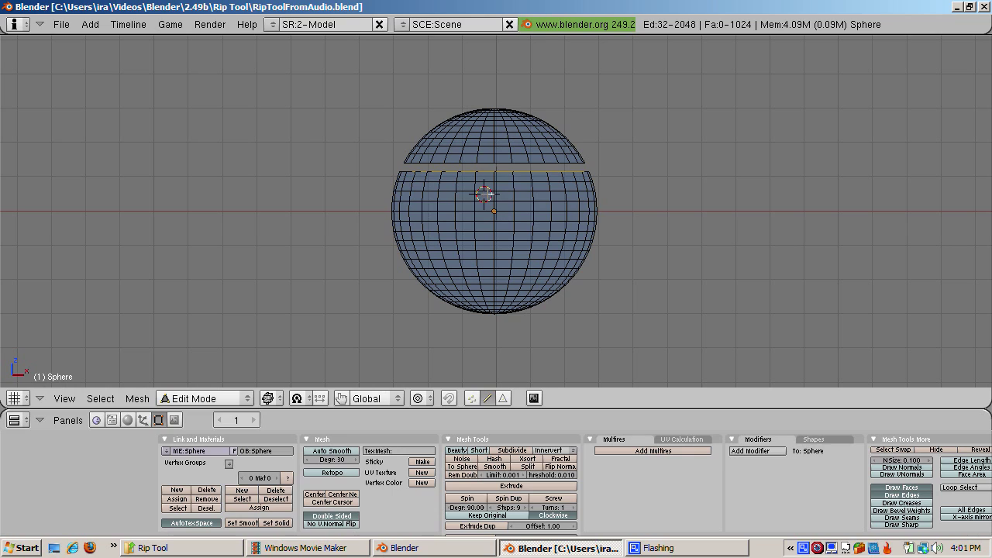
key(z)
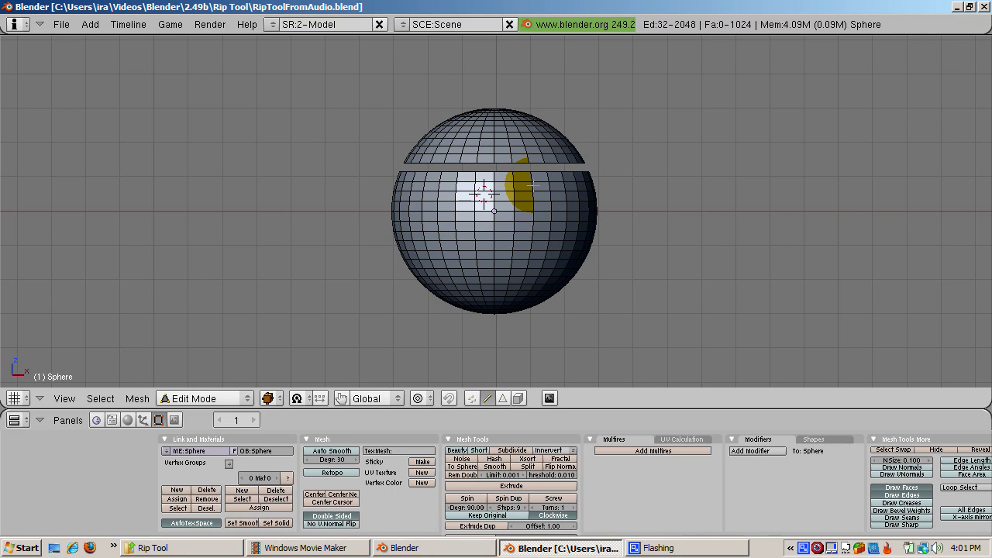
key(z)
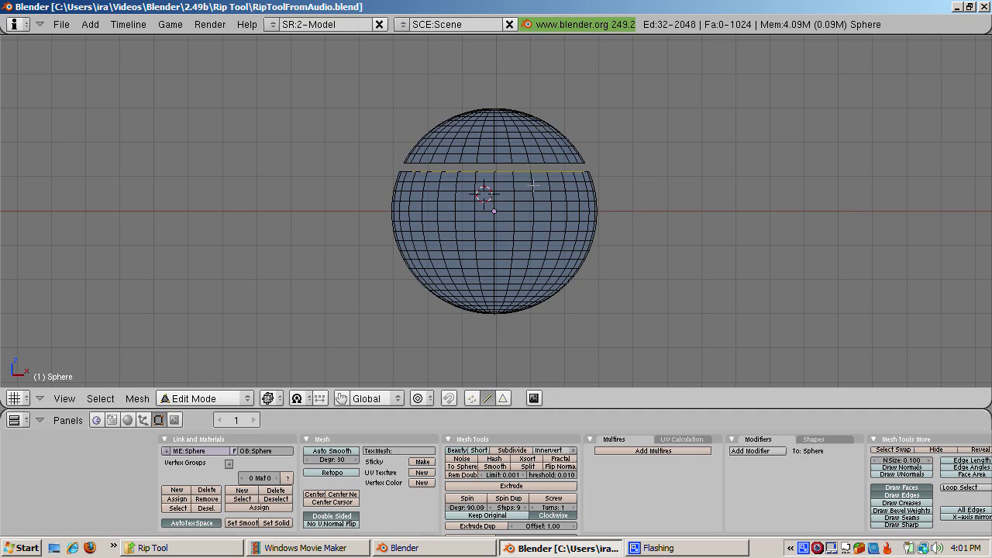
key(a)
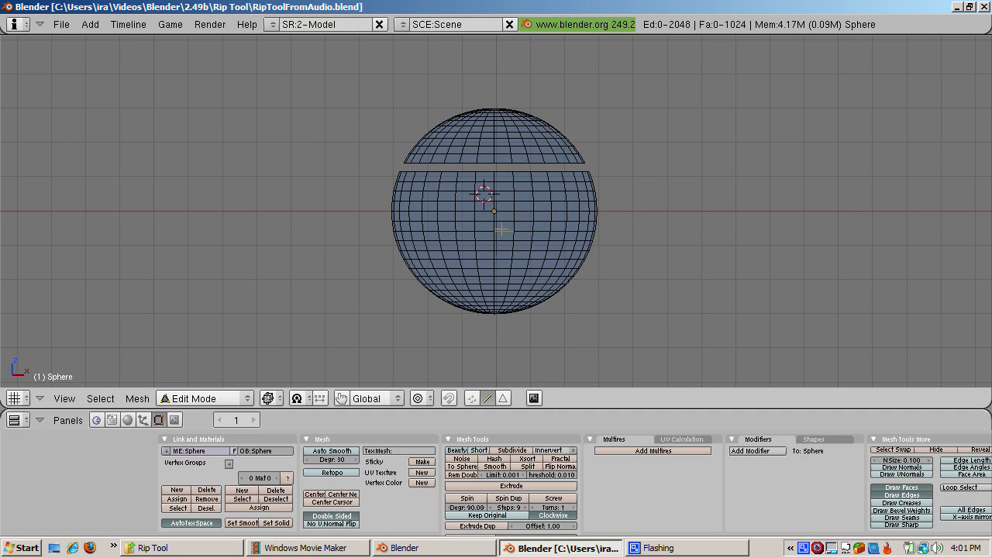
Step: Select the horizontal edge loop two rings below the equator and rip it downward about 0.27 along global Z
right_click(501, 229)
alt+right_click(501, 230)
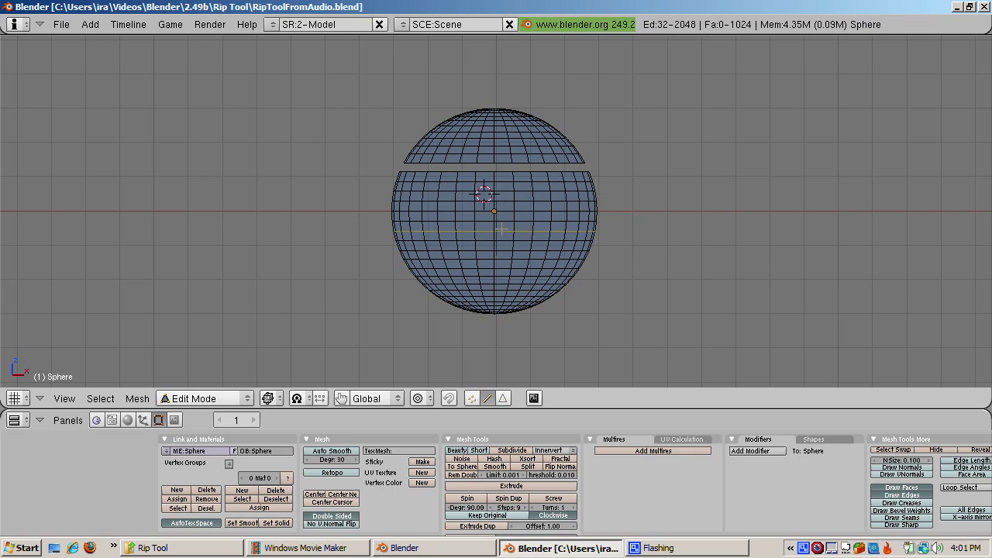
click(484, 269)
key(v)
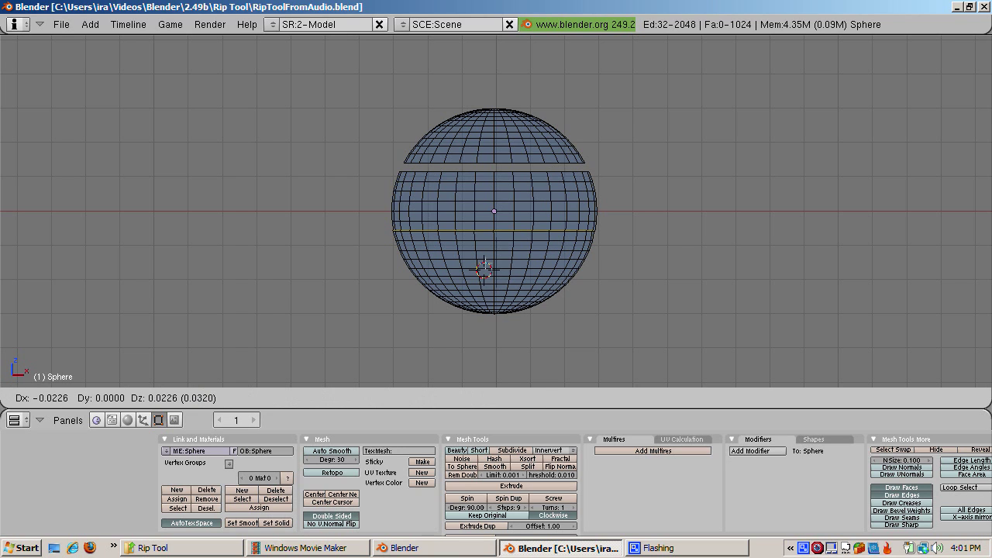
key(z)
scroll(494, 211, down, 2)
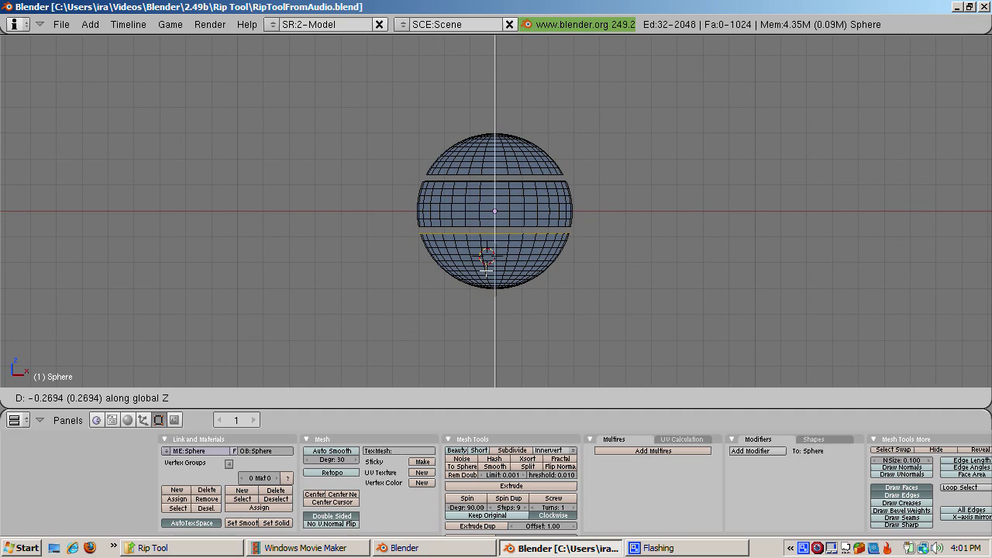
click(486, 262)
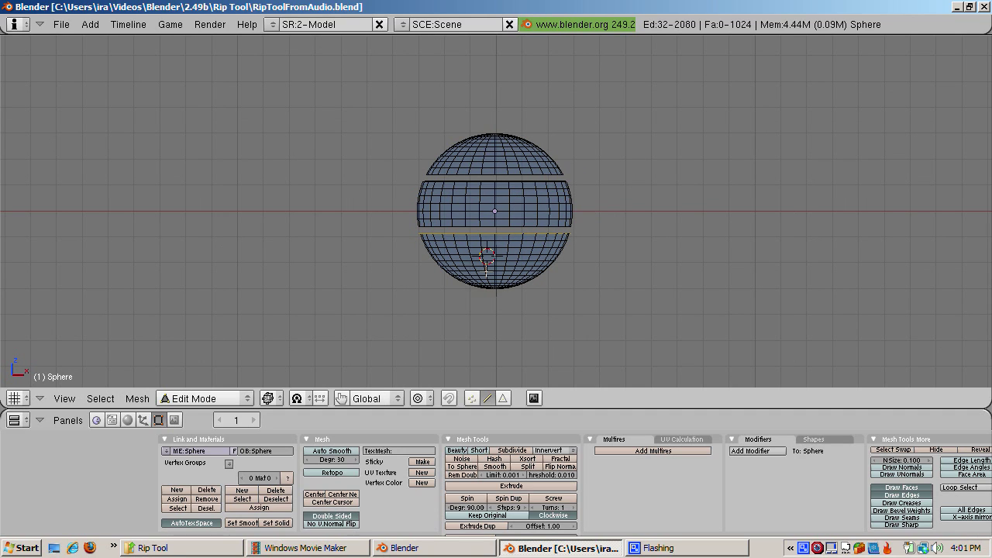
Step: Scale the ripped lower edge loop inward to about three quarters of its size, and inspect the gap in solid shading
key(s)
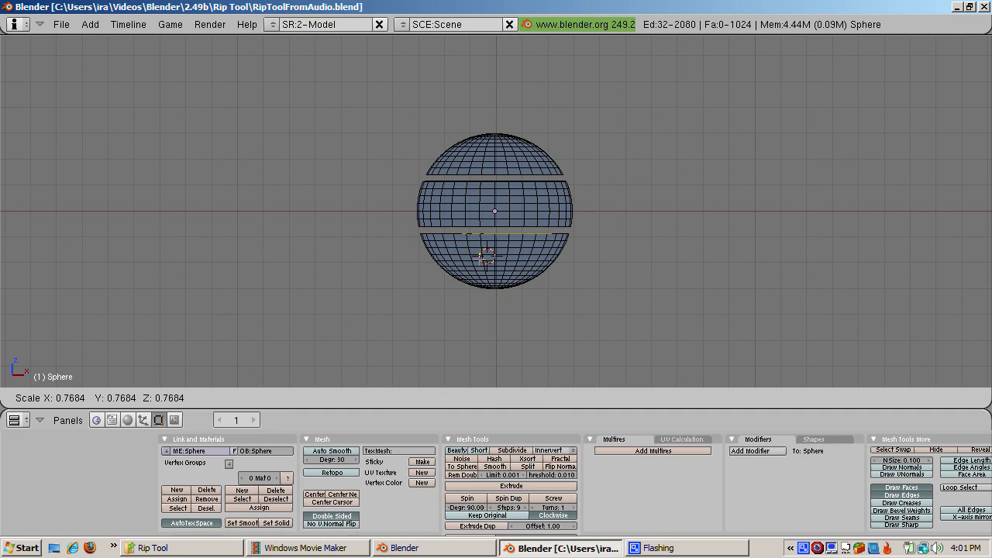
click(486, 257)
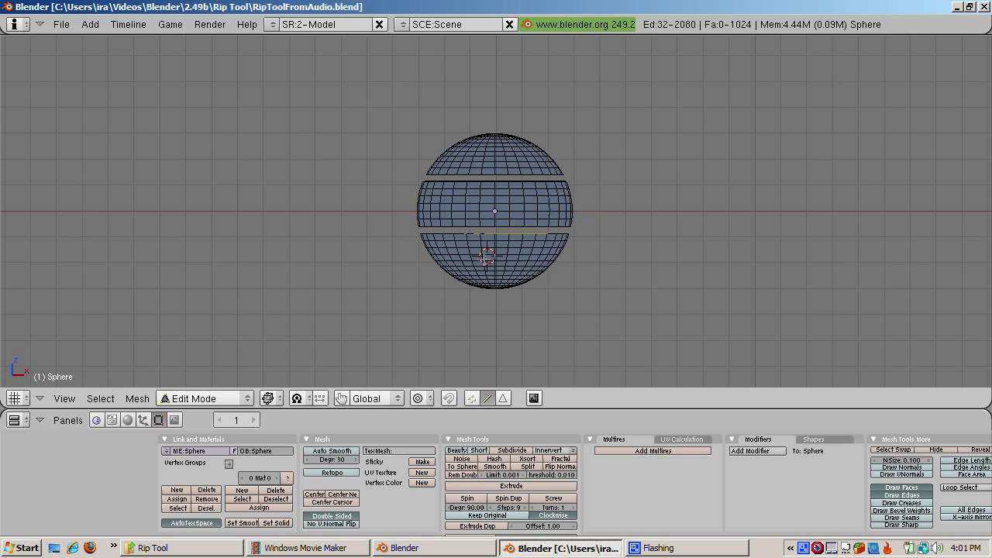
key(z)
mouse_move(487, 257)
middle_down()
mouse_move(479, 271)
mouse_move(473, 245)
mouse_move(502, 248)
middle_up()
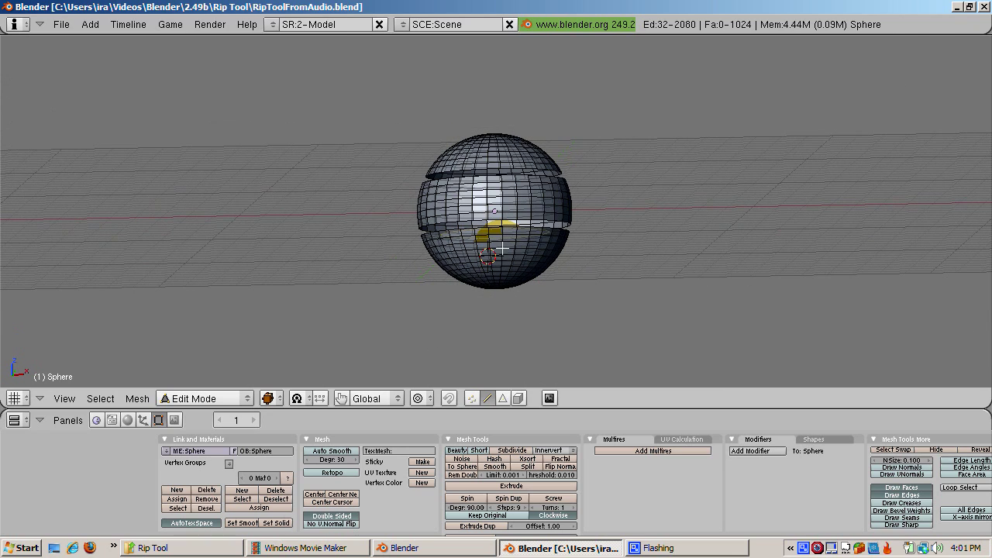